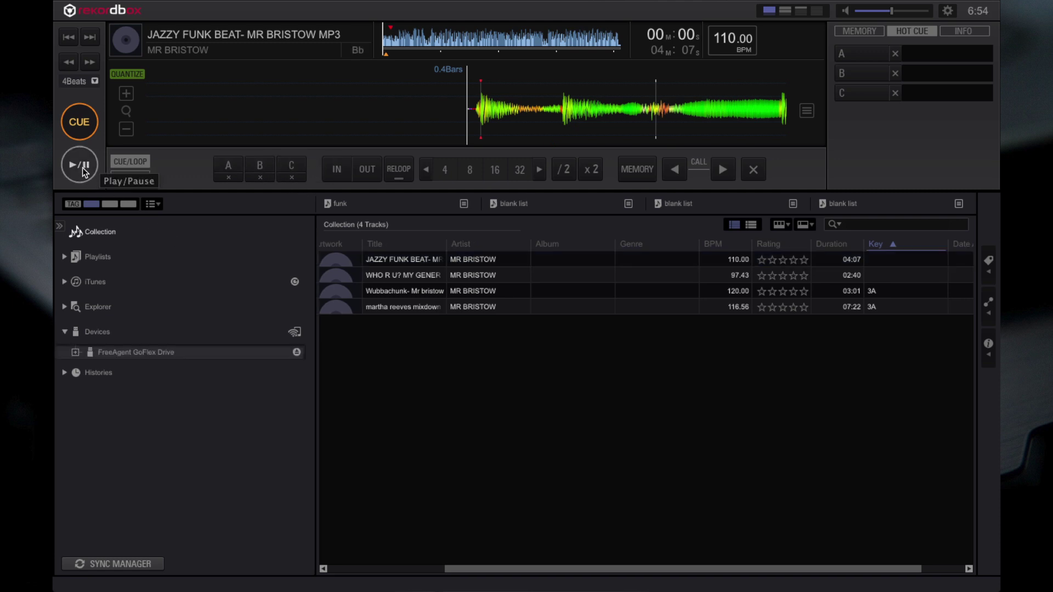
# - During playback set hot cue A at 00:02, then pause and drag the playhead back to it
pyautogui.click(82, 170)
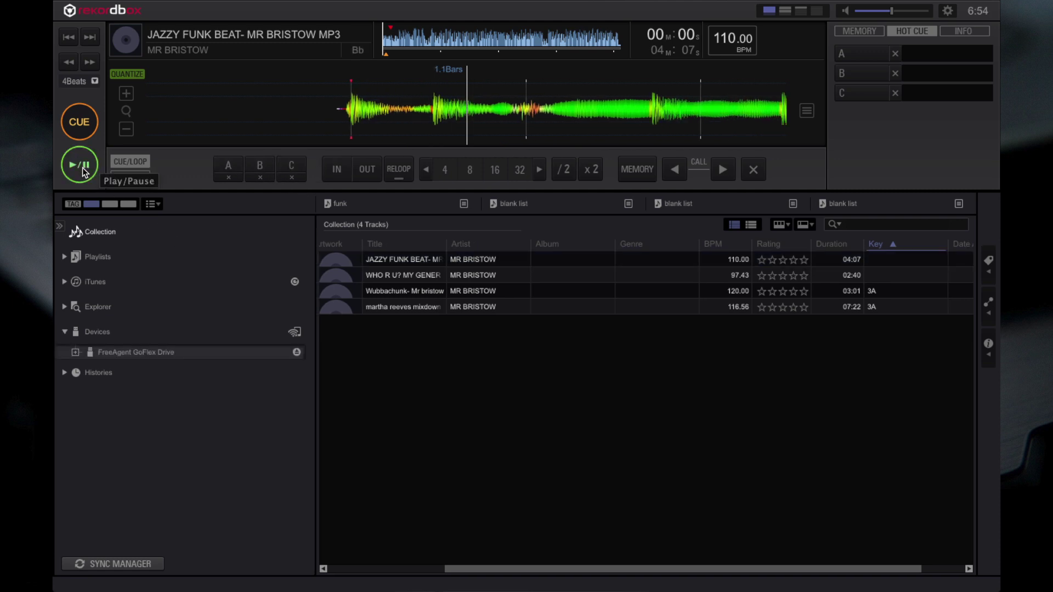
pyautogui.click(228, 165)
pyautogui.click(79, 164)
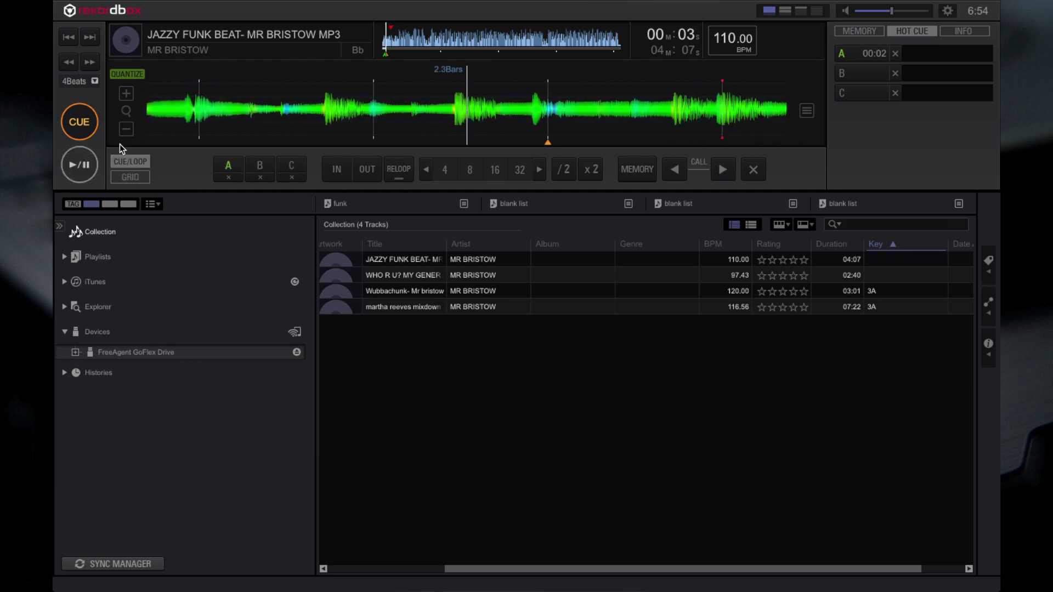
pyautogui.moveTo(238, 122)
pyautogui.mouseDown()
pyautogui.moveTo(400, 104)
pyautogui.moveTo(509, 107)
pyautogui.mouseUp()
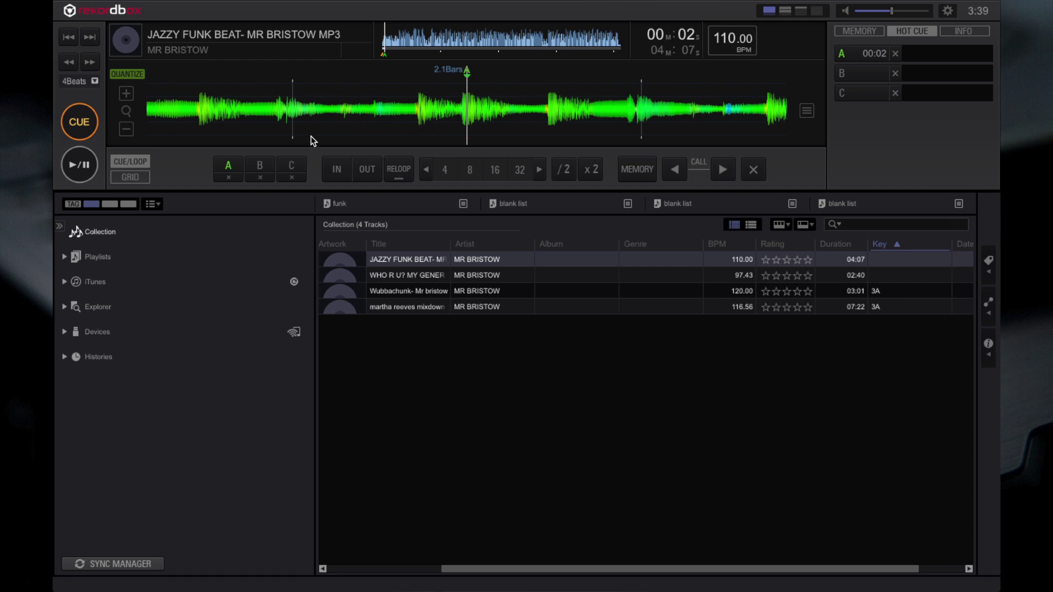
# - Remove hot cue A, glance at the Memory cue list, then return to the Hot Cue list
pyautogui.click(233, 181)
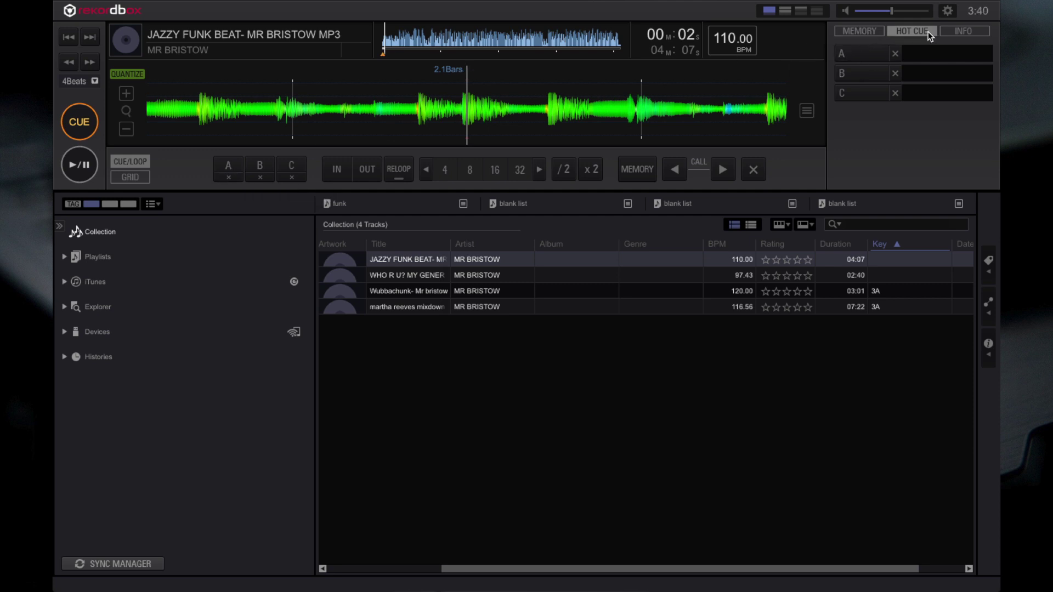
pyautogui.click(850, 33)
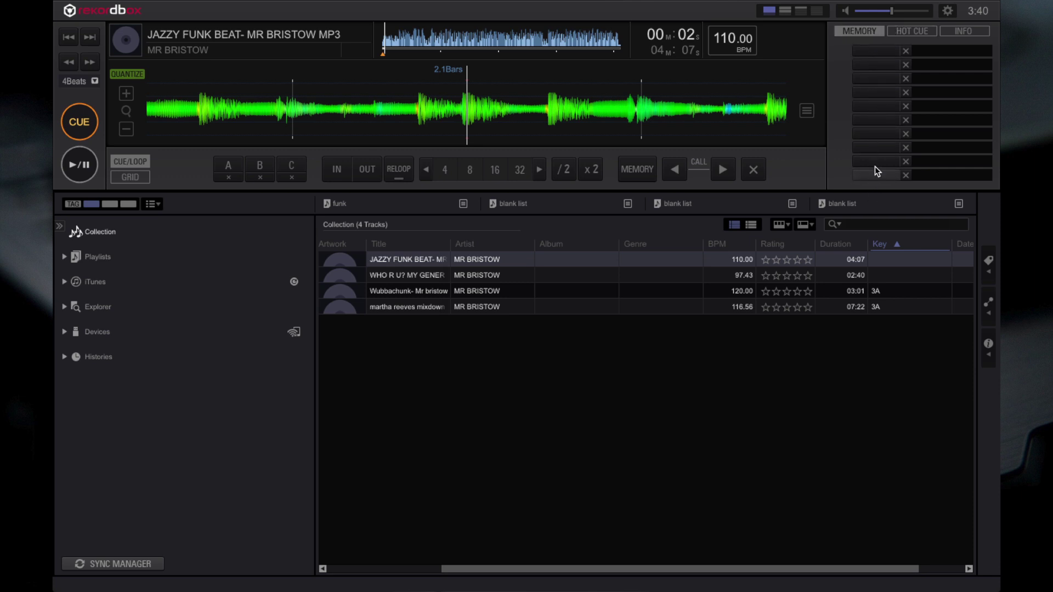
pyautogui.click(915, 26)
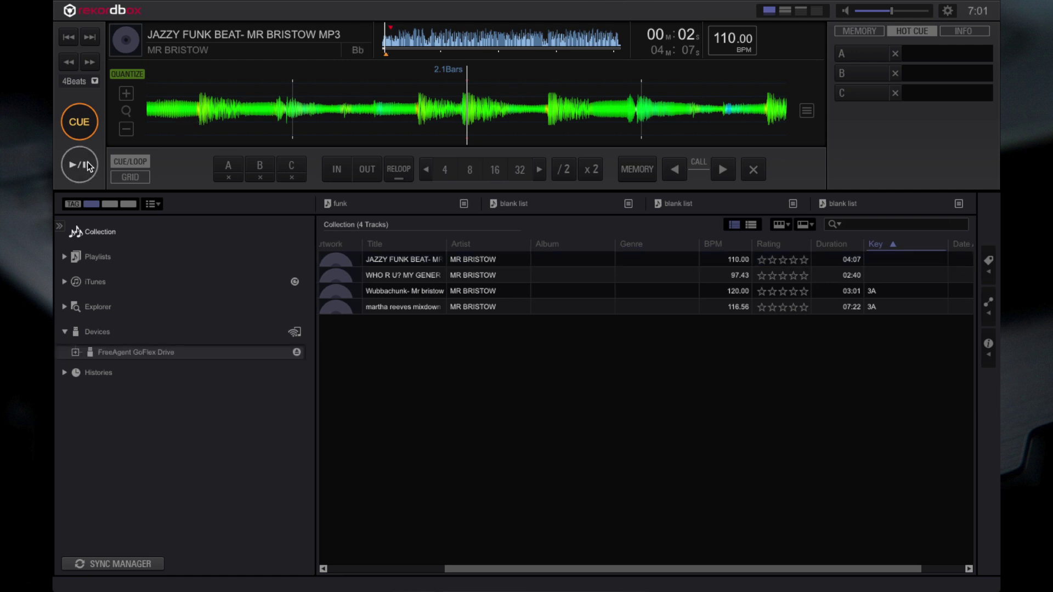
# - During playback set hot cue A at 00:06, then trigger pad A repeatedly to jump back
pyautogui.click(84, 167)
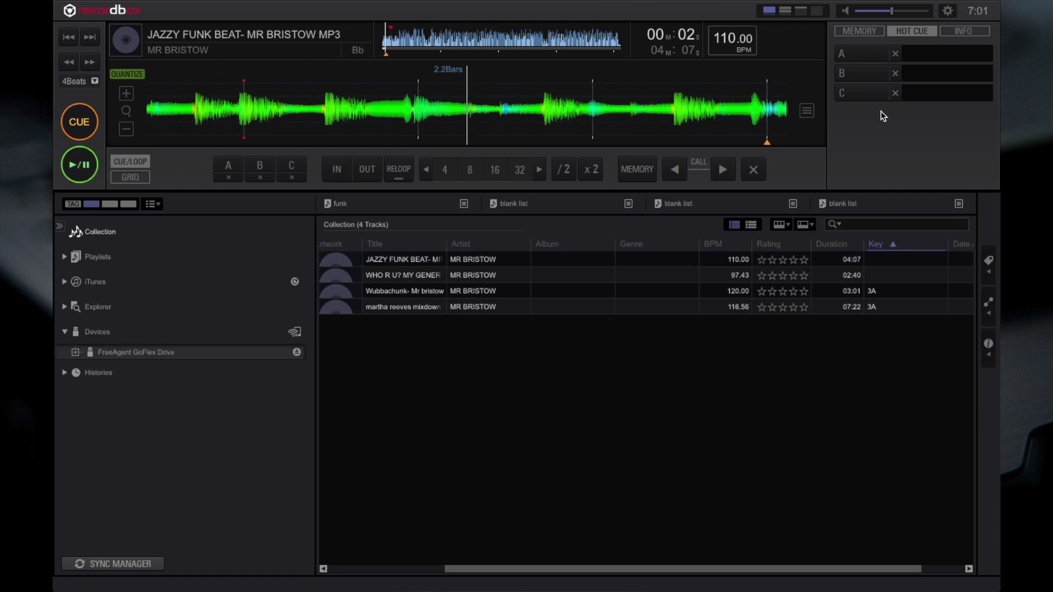
pyautogui.click(865, 56)
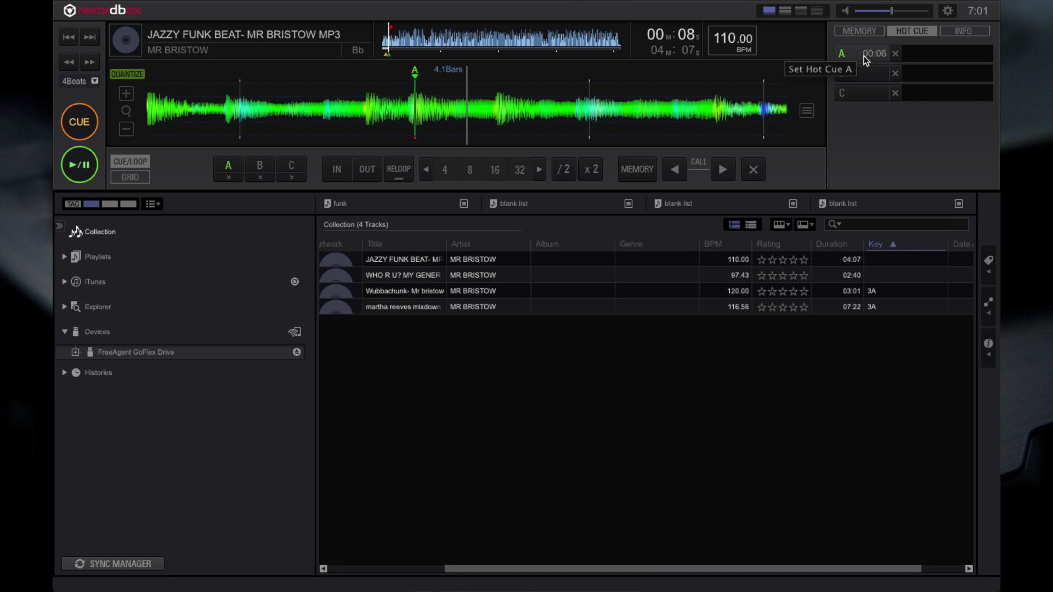
pyautogui.click(864, 56)
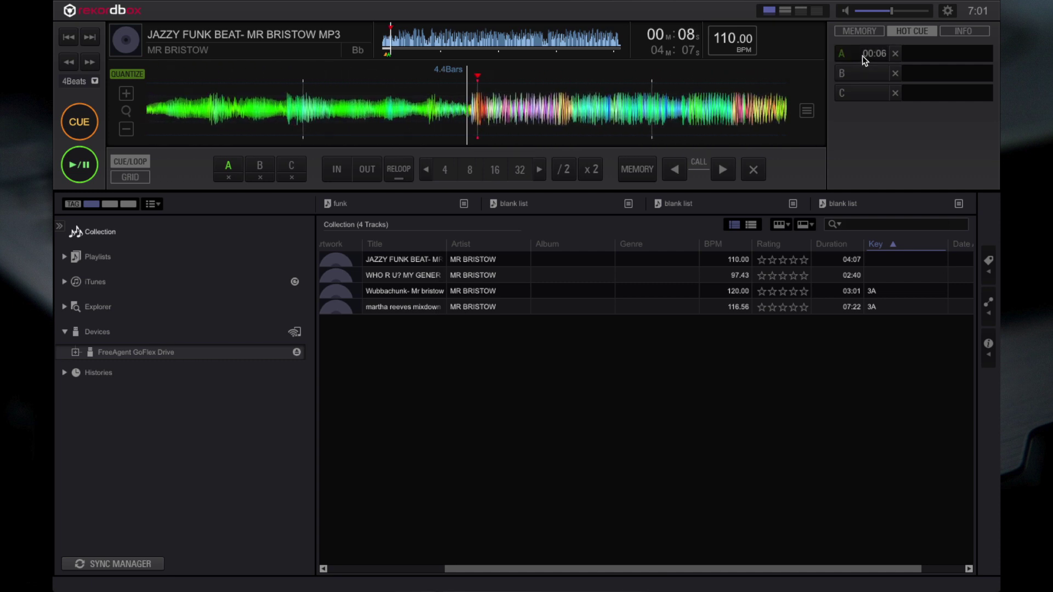
pyautogui.click(862, 54)
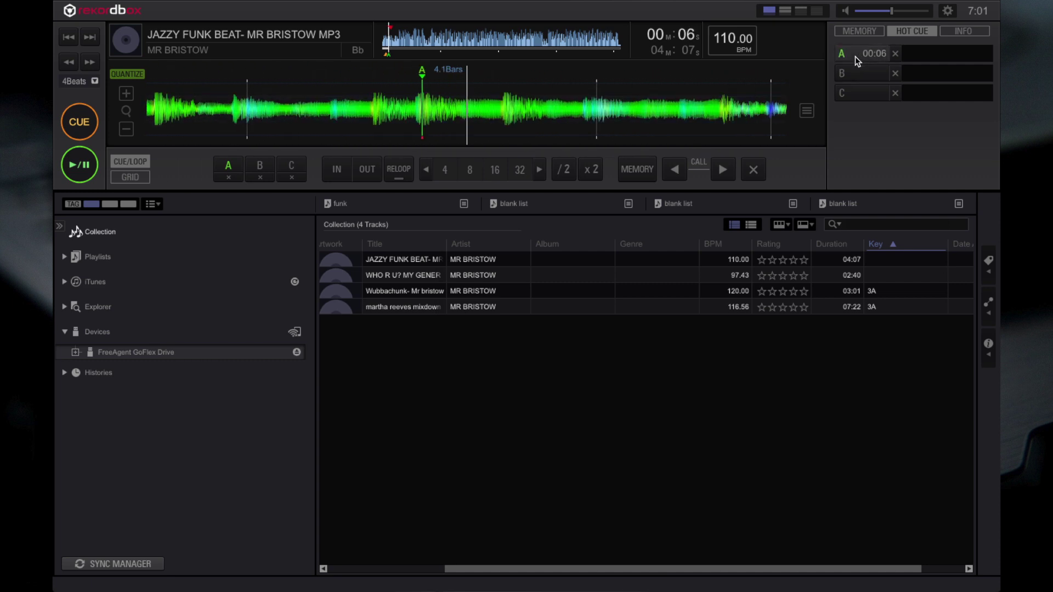
pyautogui.click(855, 57)
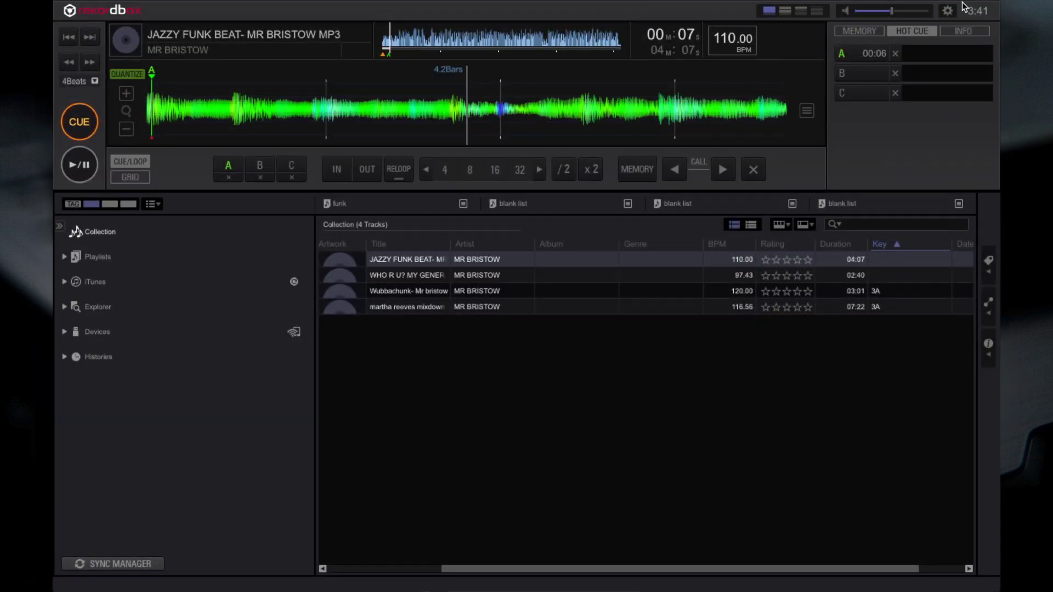
pyautogui.click(948, 11)
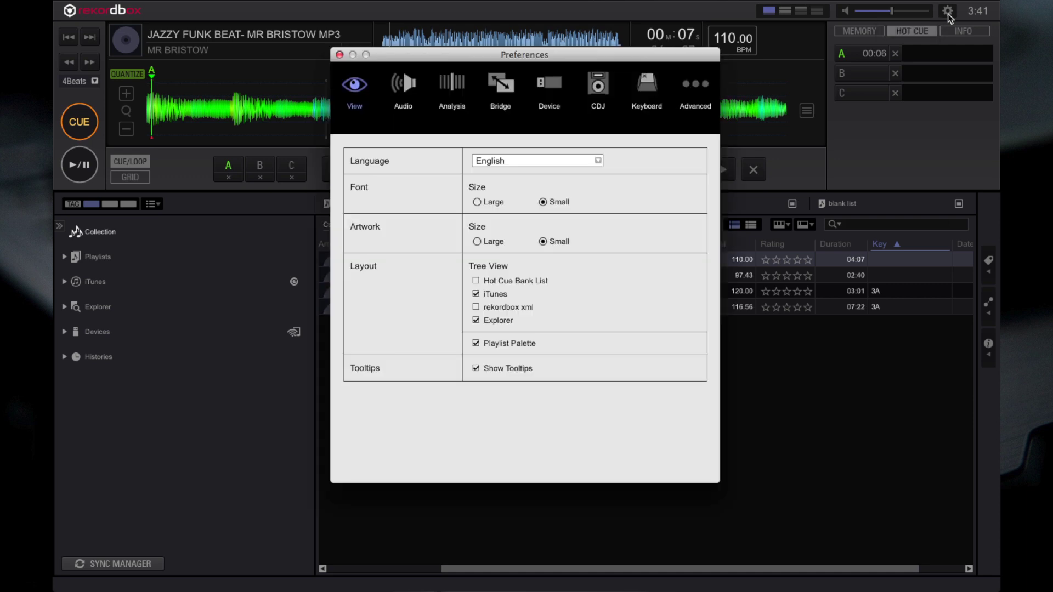
pyautogui.click(601, 98)
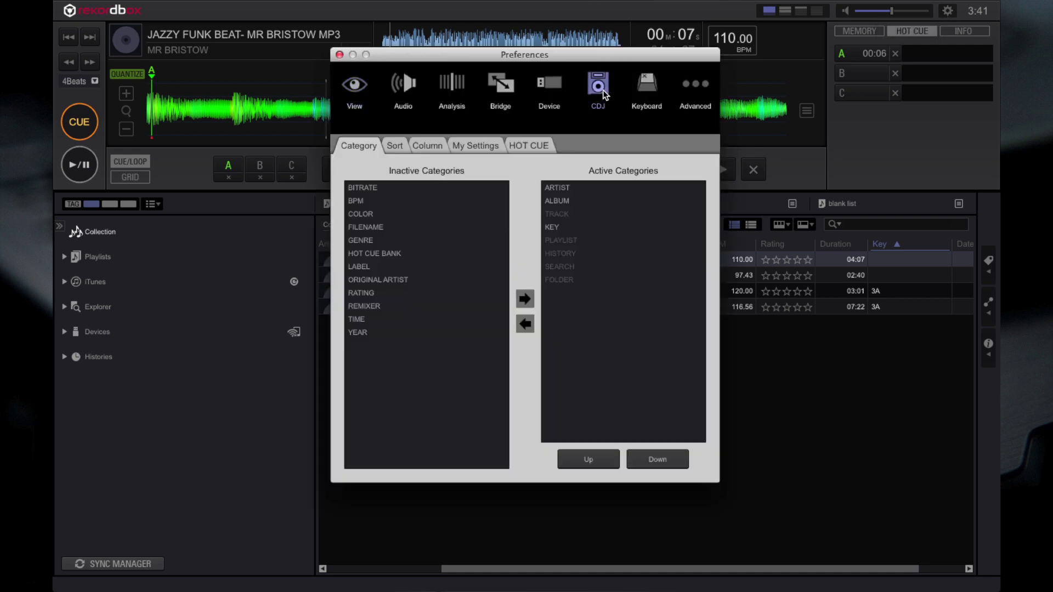
pyautogui.click(516, 147)
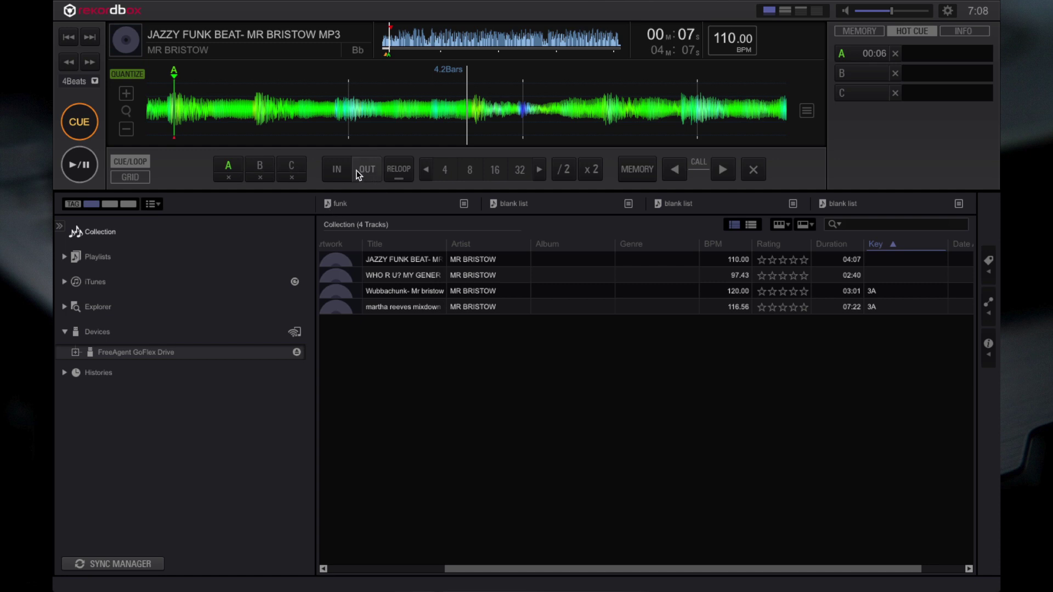
# - Make an IN/OUT loop just after cue A, pause, and store it as hot cue B at 00:08
pyautogui.press('space')
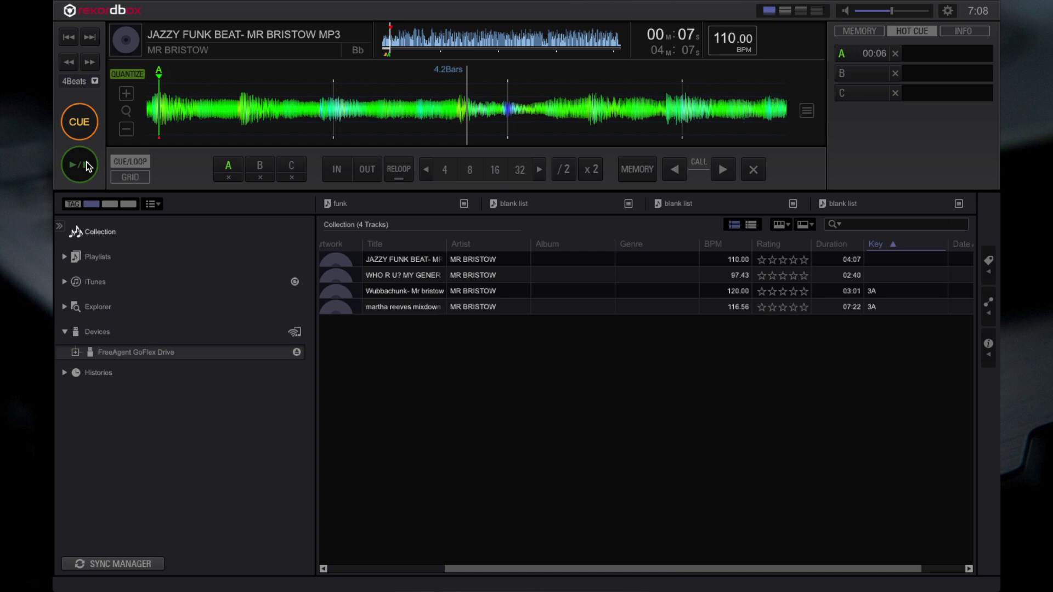
pyautogui.click(339, 170)
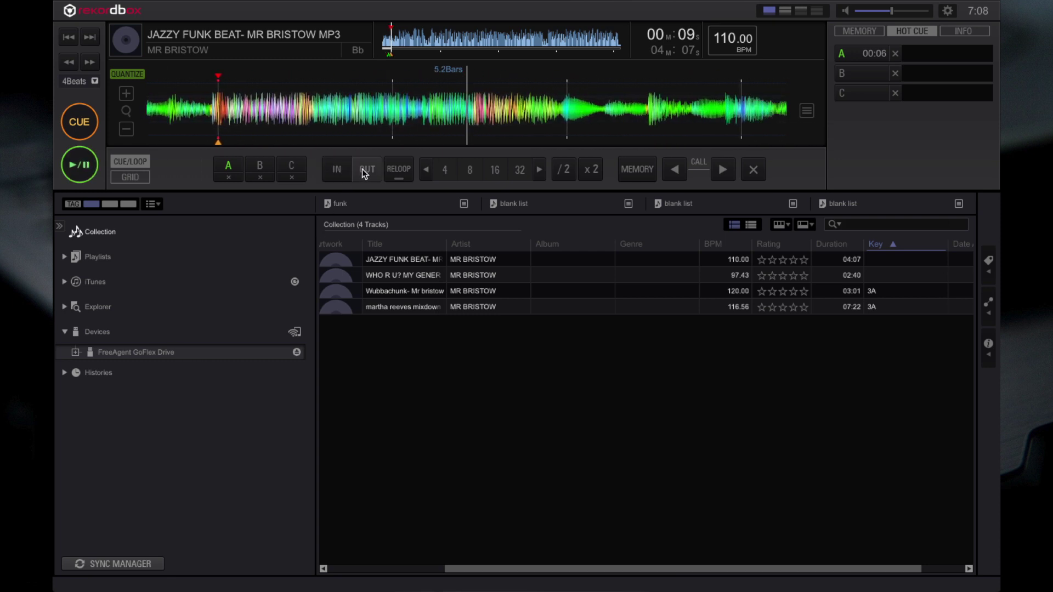
pyautogui.click(367, 169)
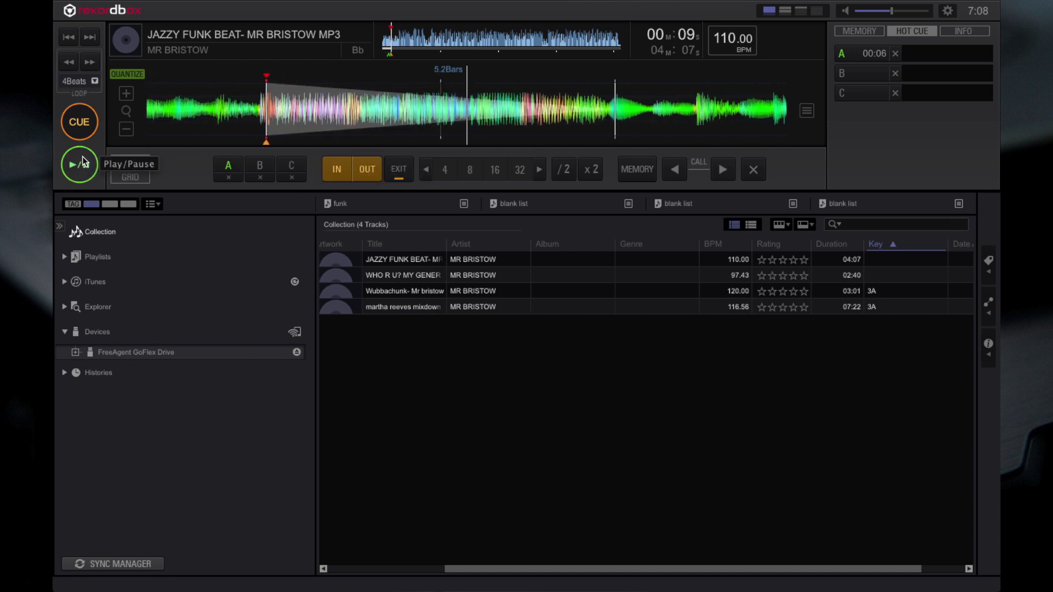
pyautogui.click(83, 157)
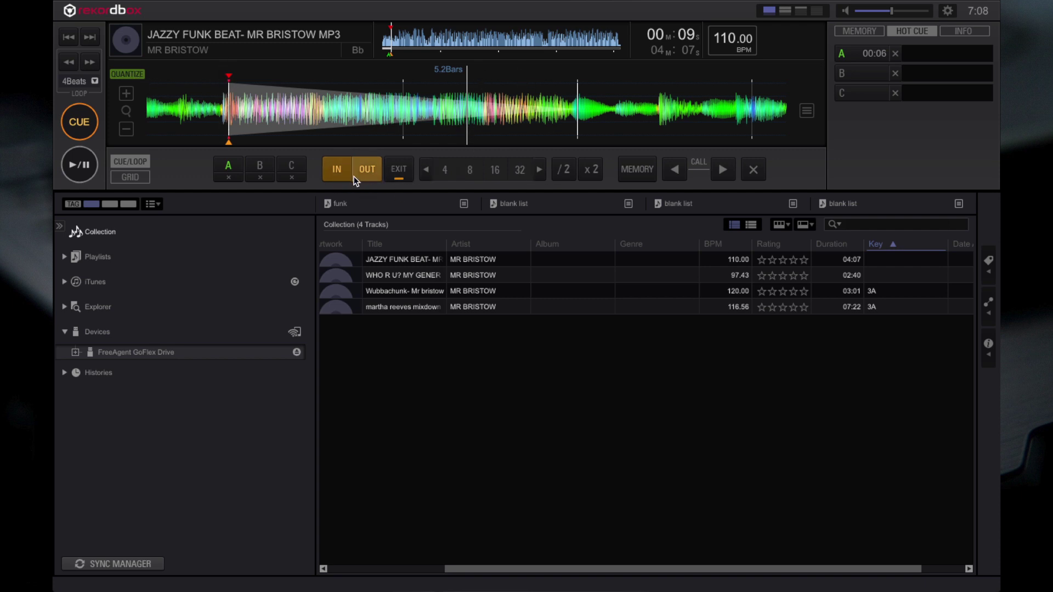
pyautogui.click(861, 74)
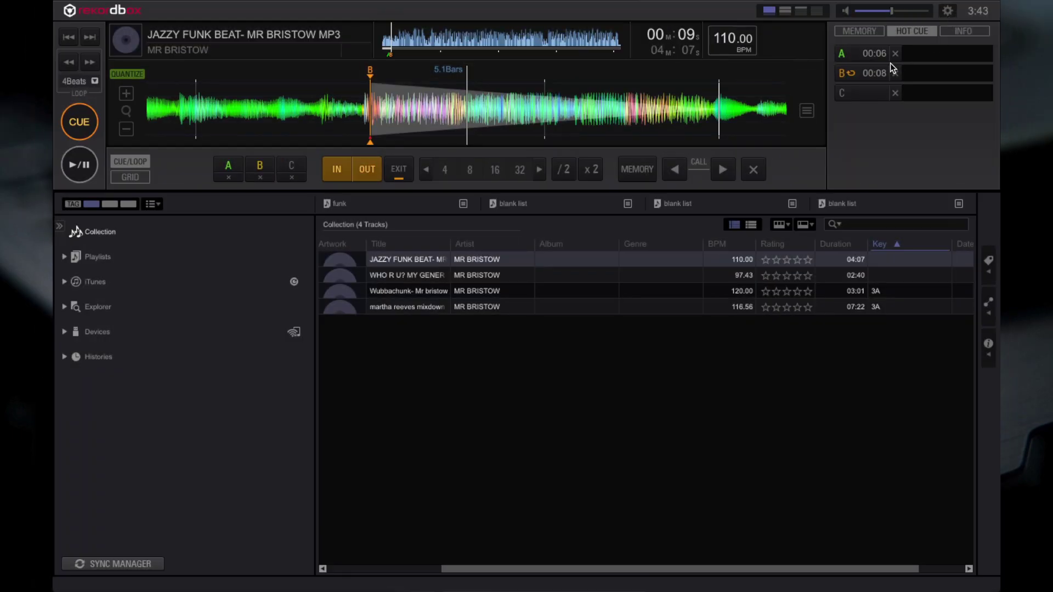
# - Show Preferences at CDJ > My Settings and move the window higher on screen
pyautogui.click(948, 11)
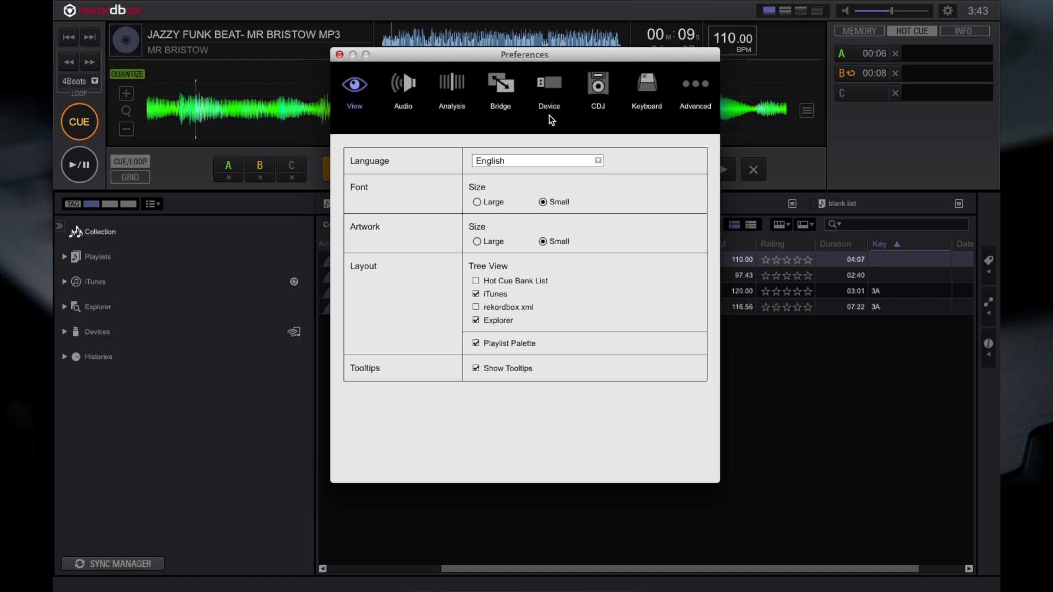
pyautogui.click(598, 87)
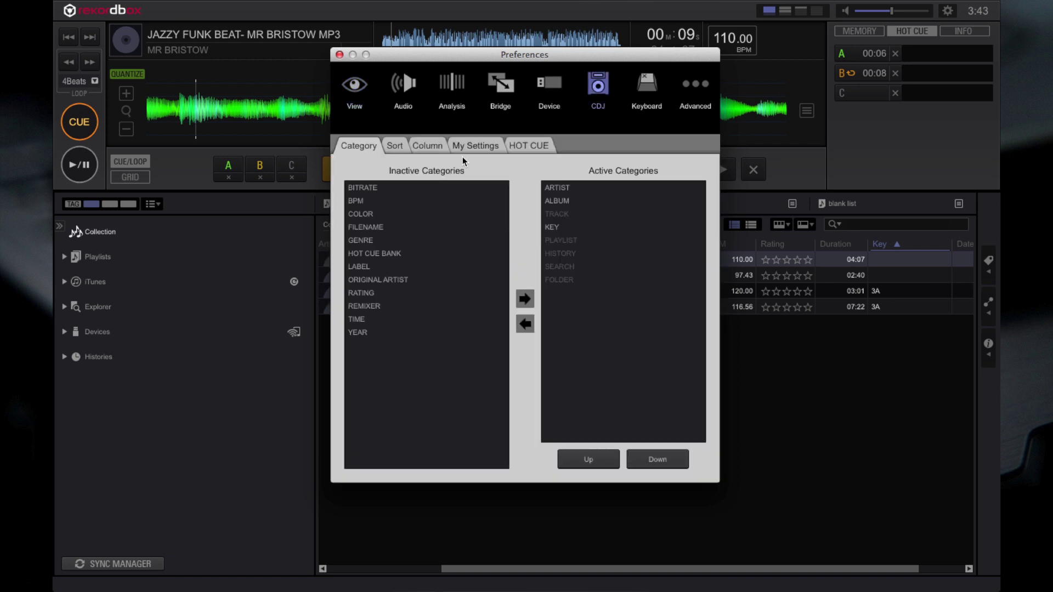
pyautogui.click(476, 157)
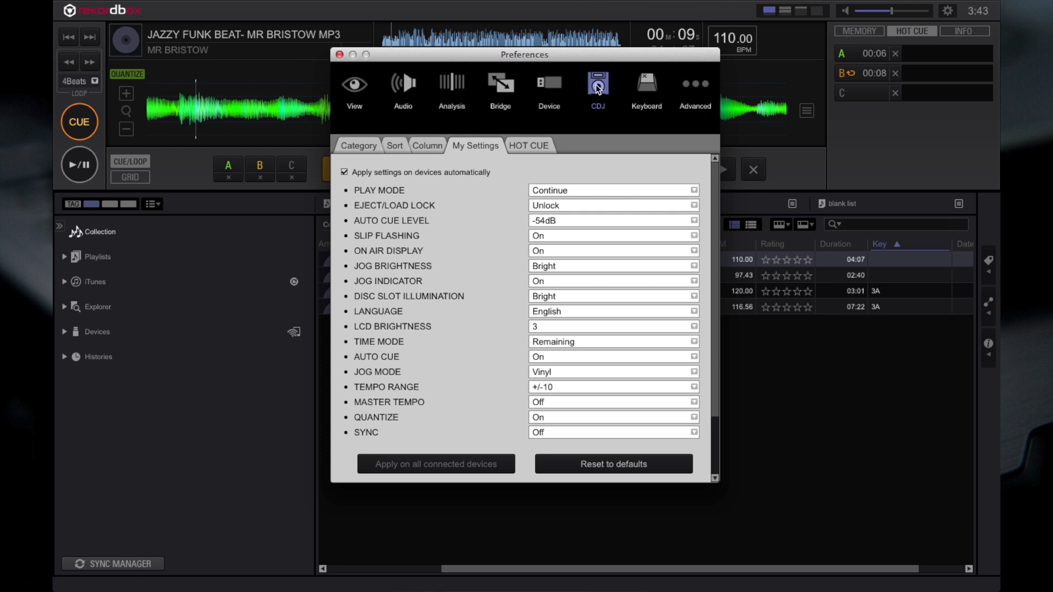
pyautogui.moveTo(565, 54); pyautogui.dragTo(549, 16)
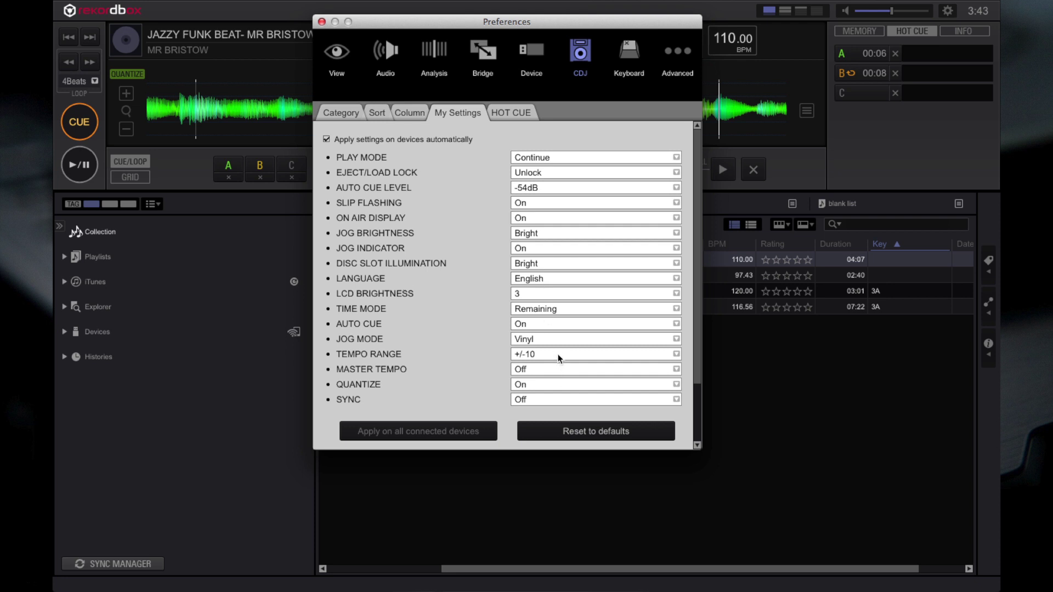
# - In CDJ My Settings keep Tempo Range +/-6, turn Master Tempo on, and choose Auto Cue Level 1st Memory Cue
pyautogui.click(539, 356)
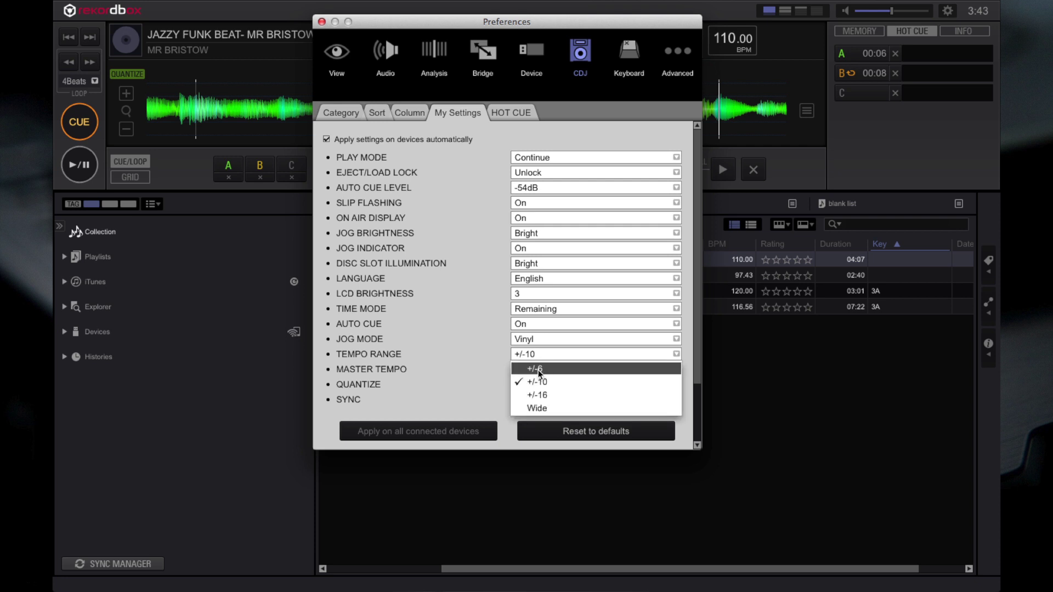
pyautogui.press('Escape')
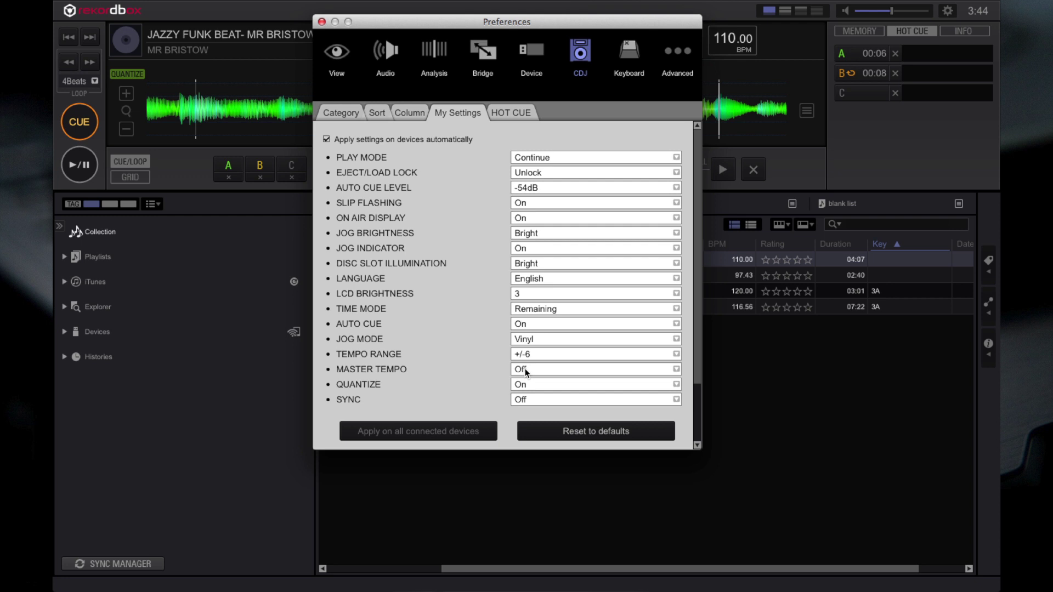
pyautogui.click(525, 368)
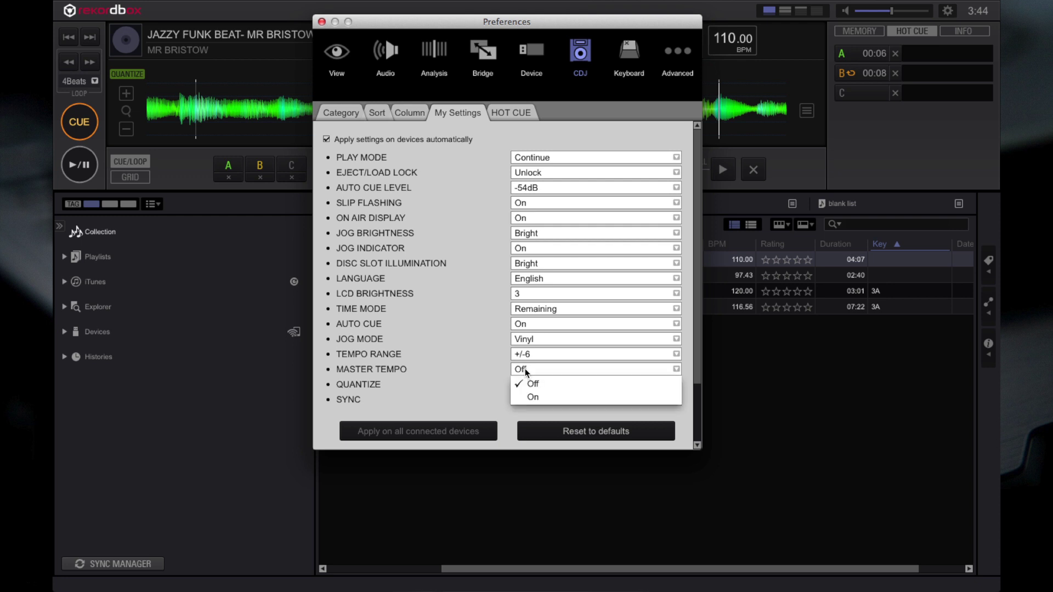
pyautogui.click(543, 397)
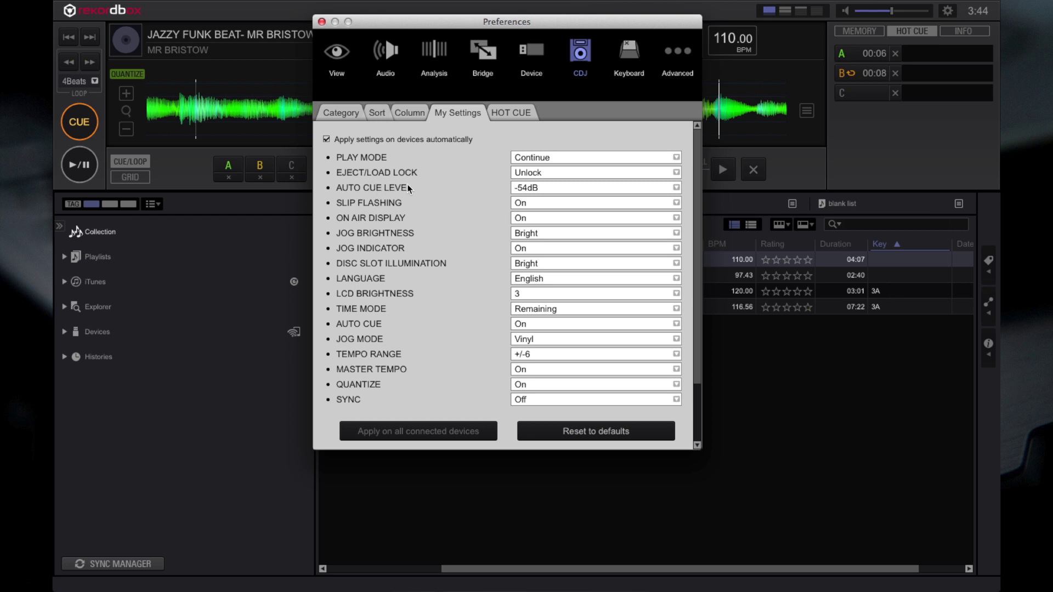
pyautogui.click(538, 188)
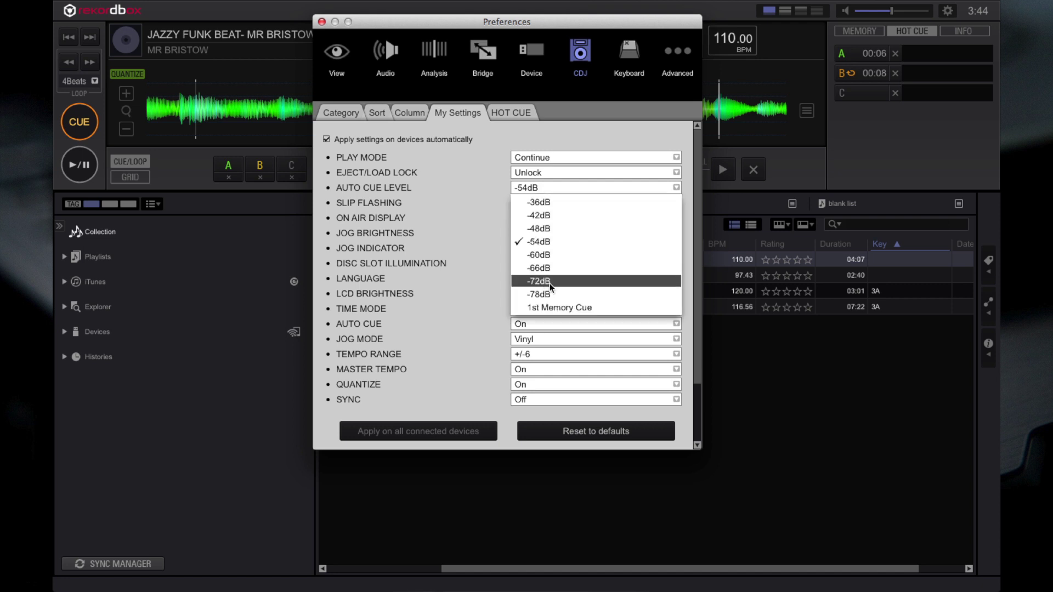
pyautogui.click(545, 308)
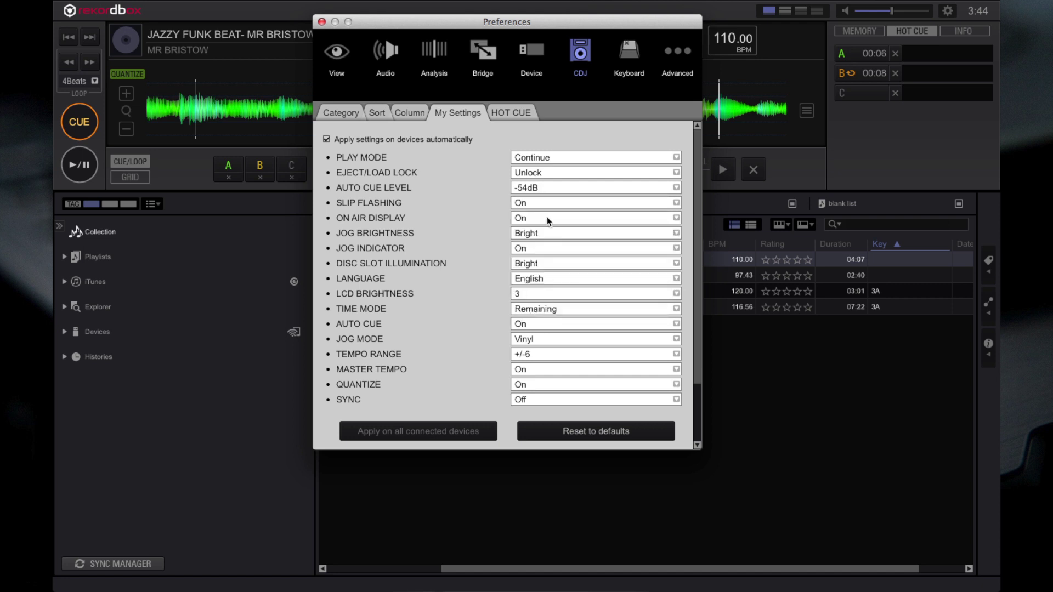
pyautogui.click(544, 187)
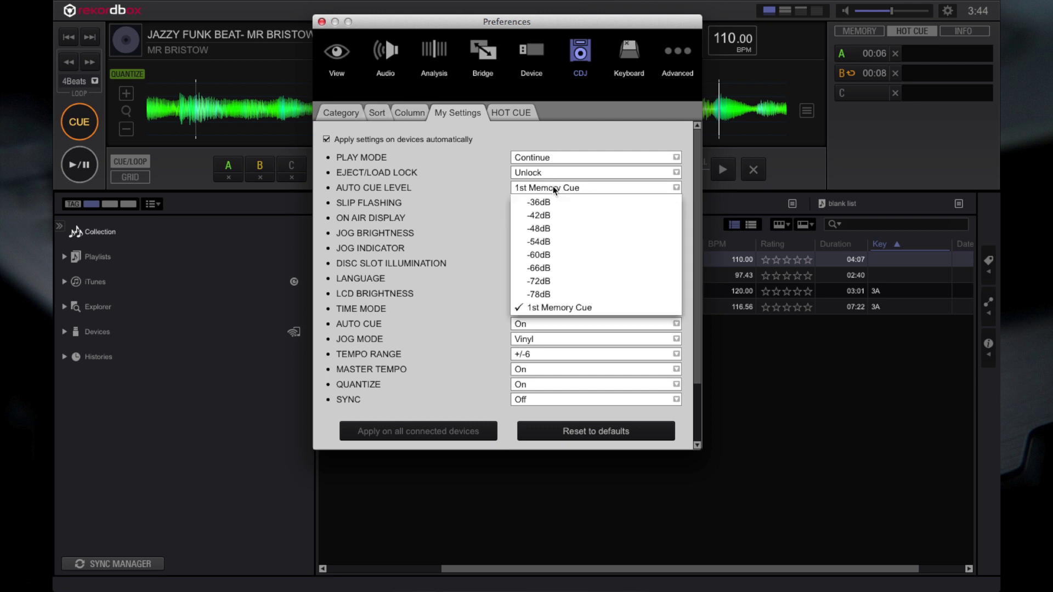
pyautogui.click(475, 294)
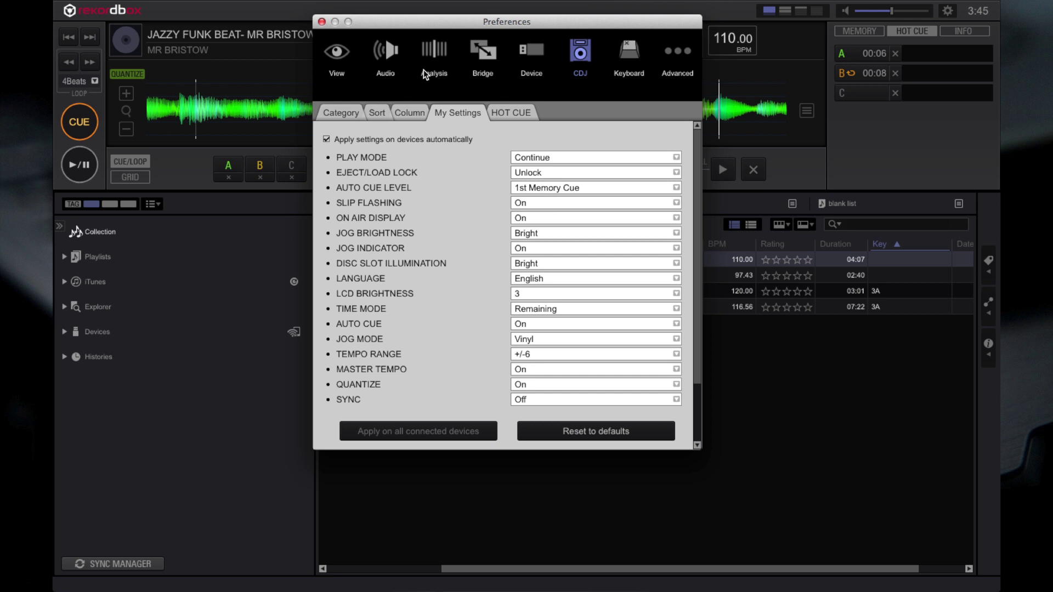
# - Store the 5.1-bar loop as a memory loop at 00:08:773, then recheck CDJ My Settings in Preferences
pyautogui.click(321, 22)
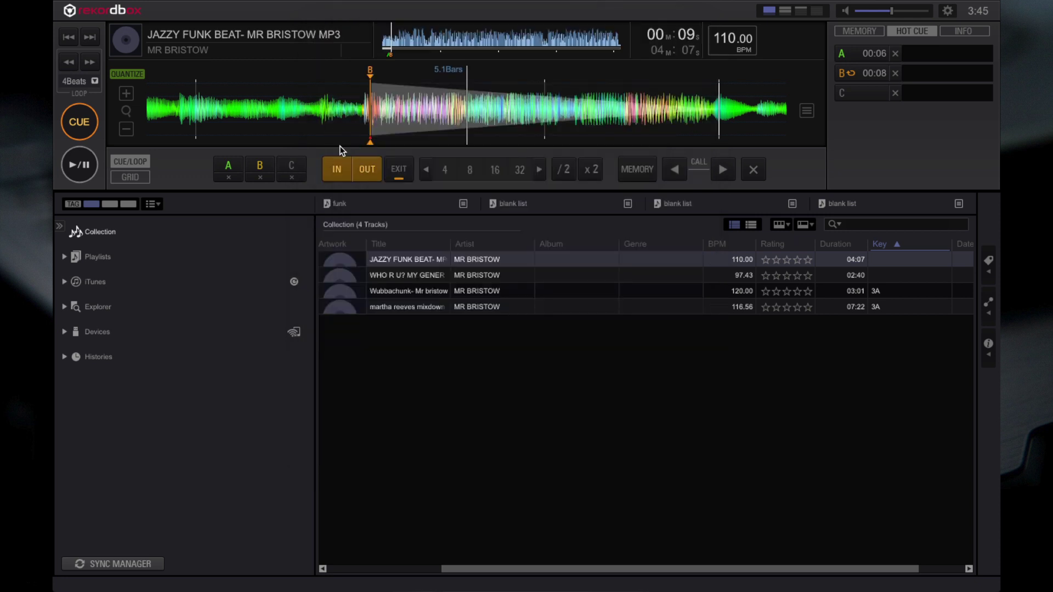
pyautogui.click(634, 167)
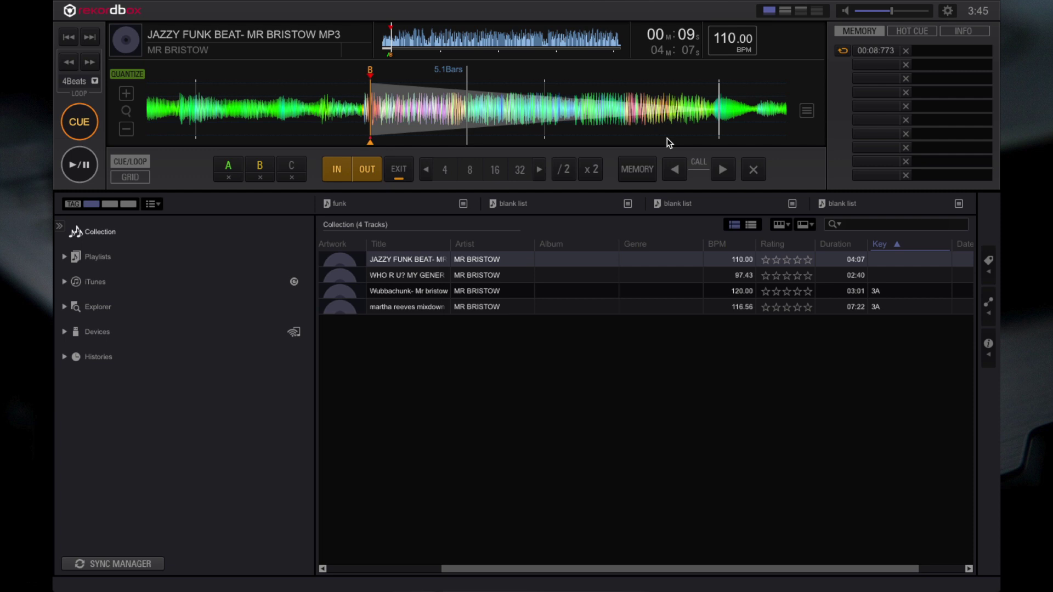
pyautogui.click(947, 11)
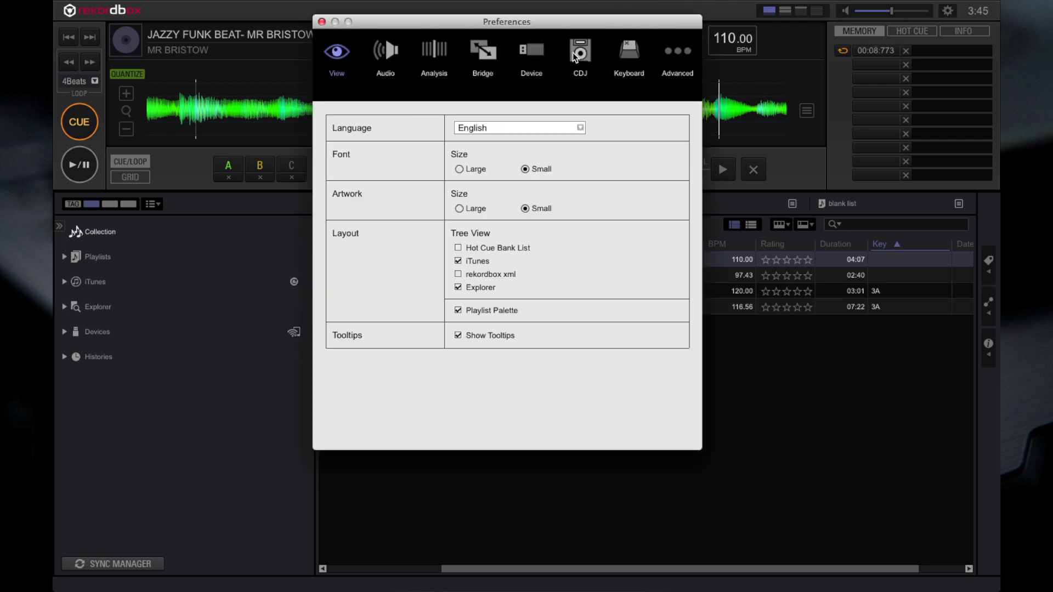
pyautogui.click(573, 52)
pyautogui.click(461, 112)
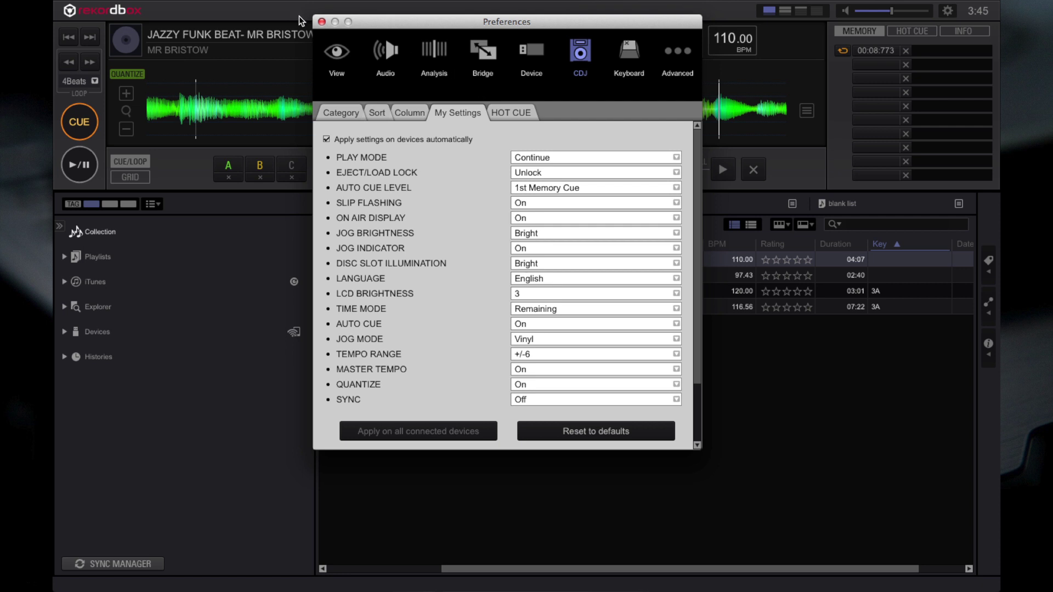
pyautogui.click(321, 21)
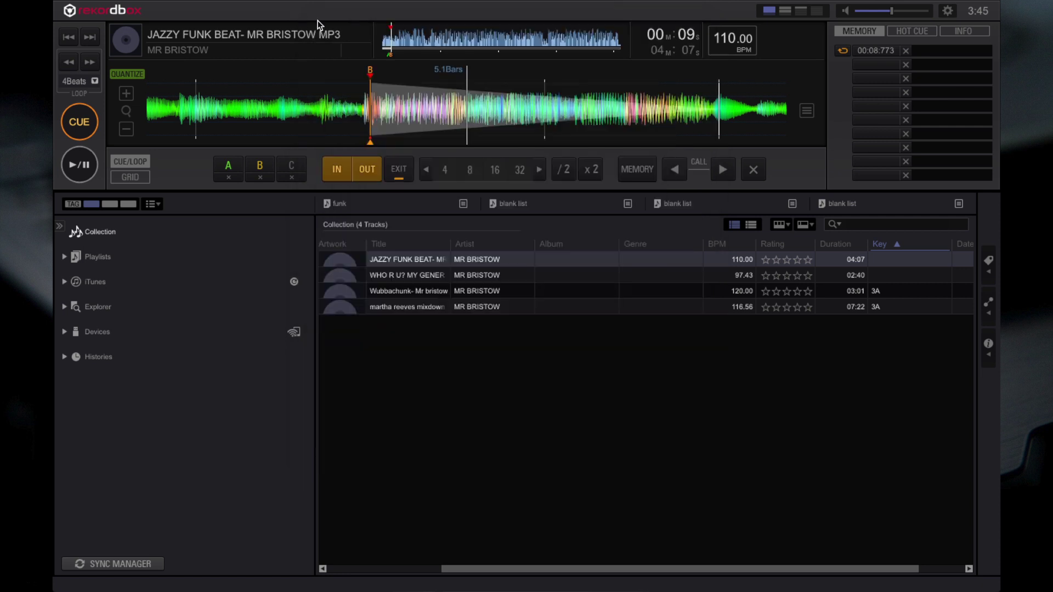
# - Expand Devices, select NO NAME, and step through its Category, Sort, Column and My Settings tabs
pyautogui.click(97, 333)
pyautogui.click(65, 332)
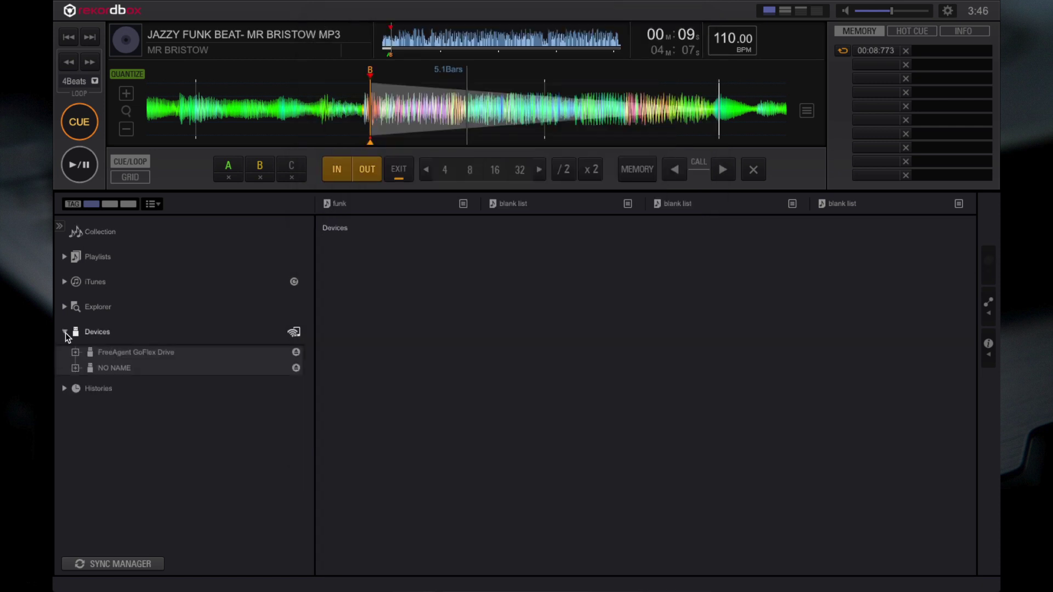
pyautogui.click(117, 368)
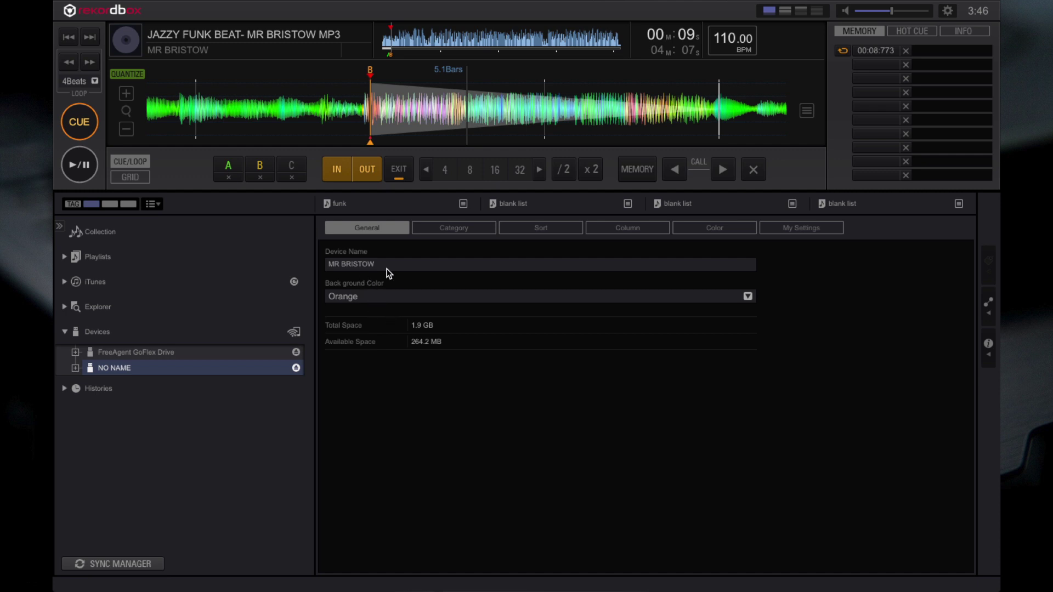
pyautogui.click(456, 228)
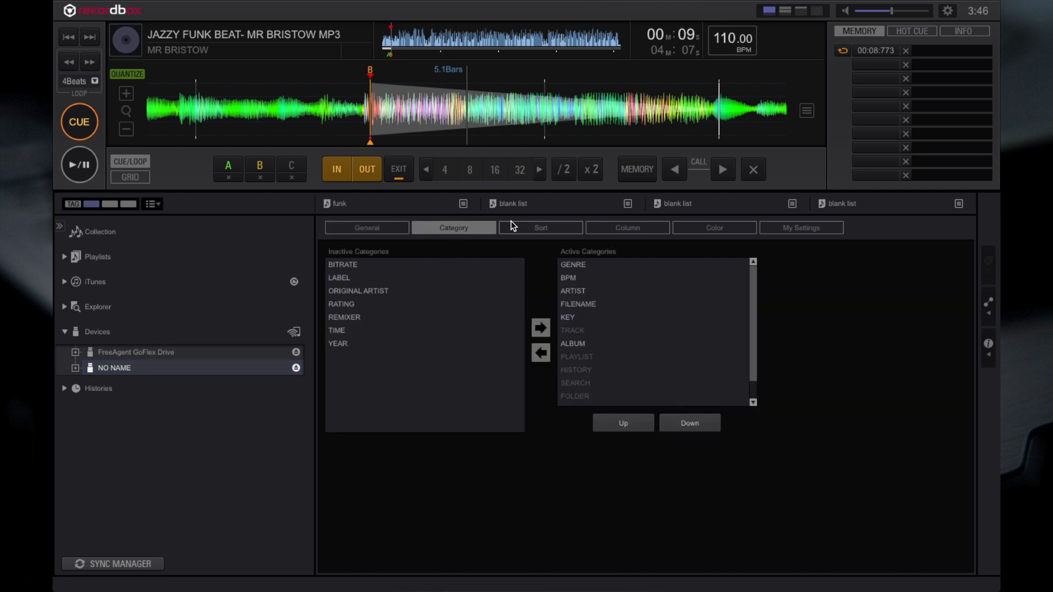
pyautogui.click(515, 225)
pyautogui.click(618, 229)
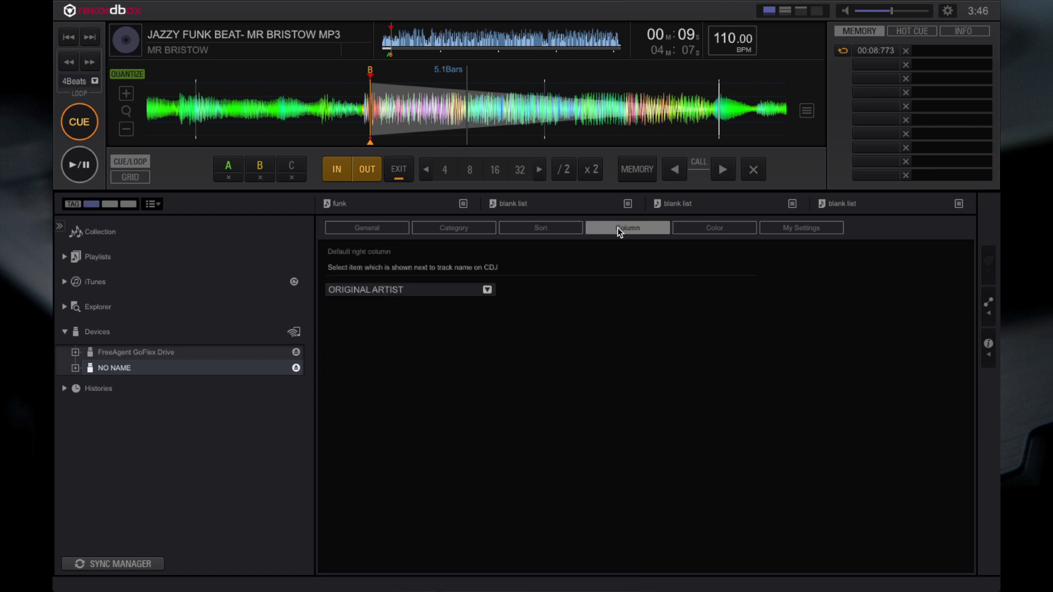
pyautogui.click(780, 224)
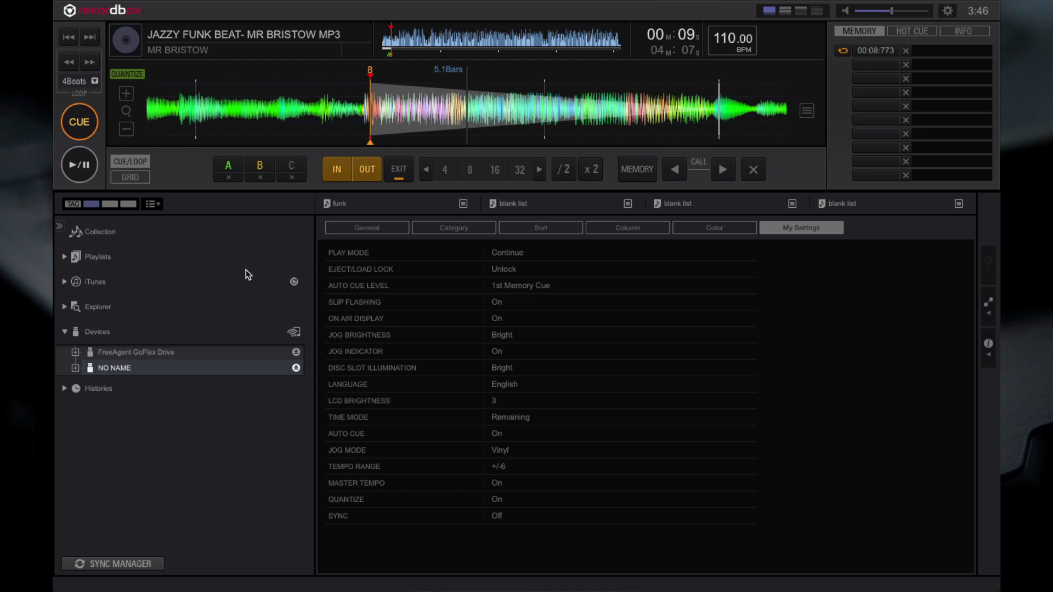
# - Import My Settings onto the NO NAME device, confirming the replacement with Yes
pyautogui.rightClick(125, 369)
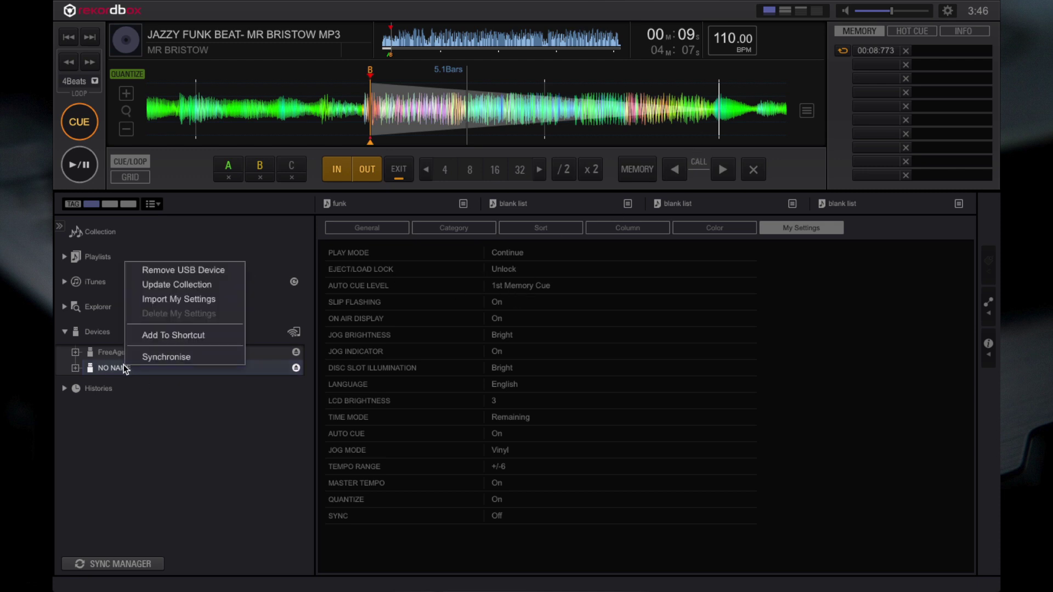
pyautogui.click(176, 300)
pyautogui.click(506, 329)
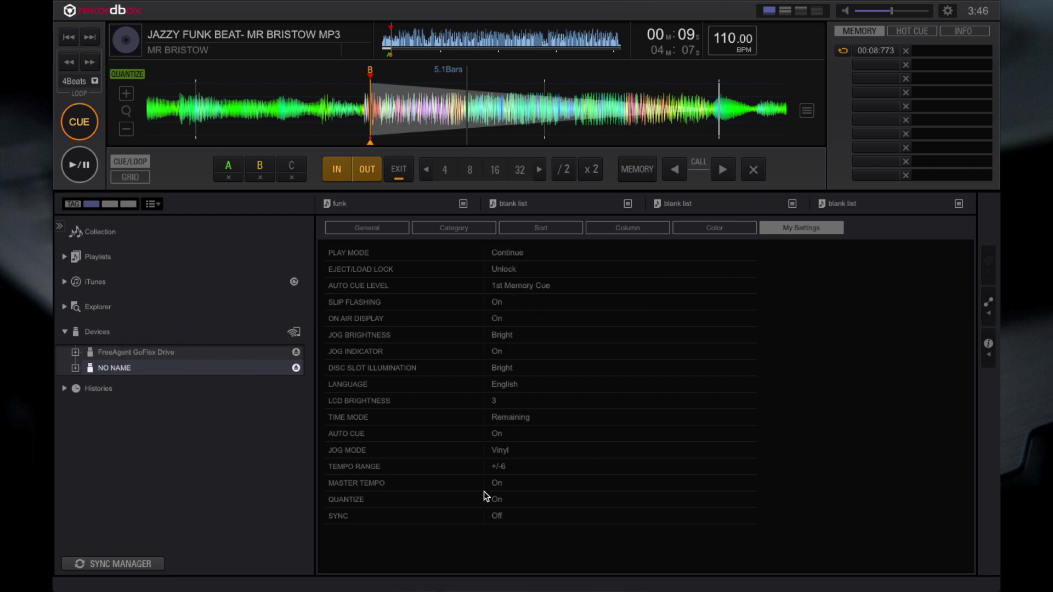
# - Compare the device values against Preferences > CDJ > My Settings, then close Preferences
pyautogui.click(947, 12)
pyautogui.click(572, 58)
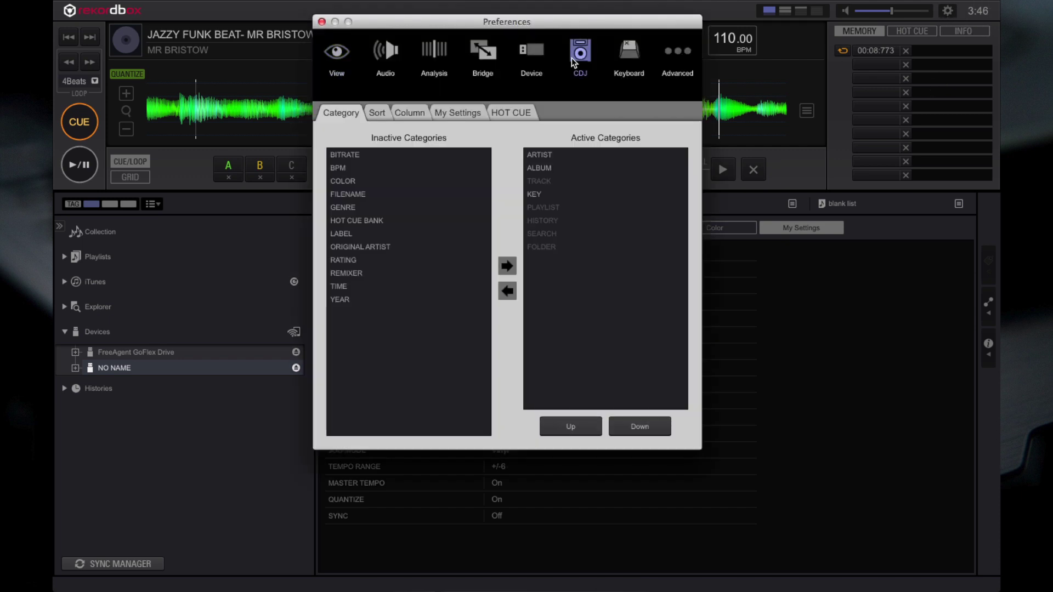
pyautogui.click(458, 112)
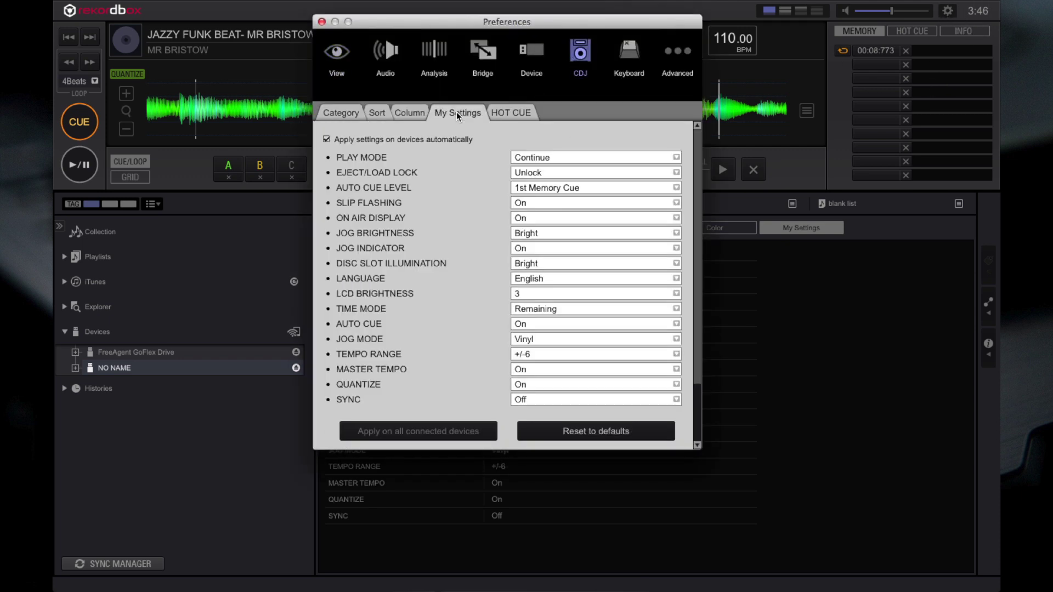
pyautogui.click(322, 21)
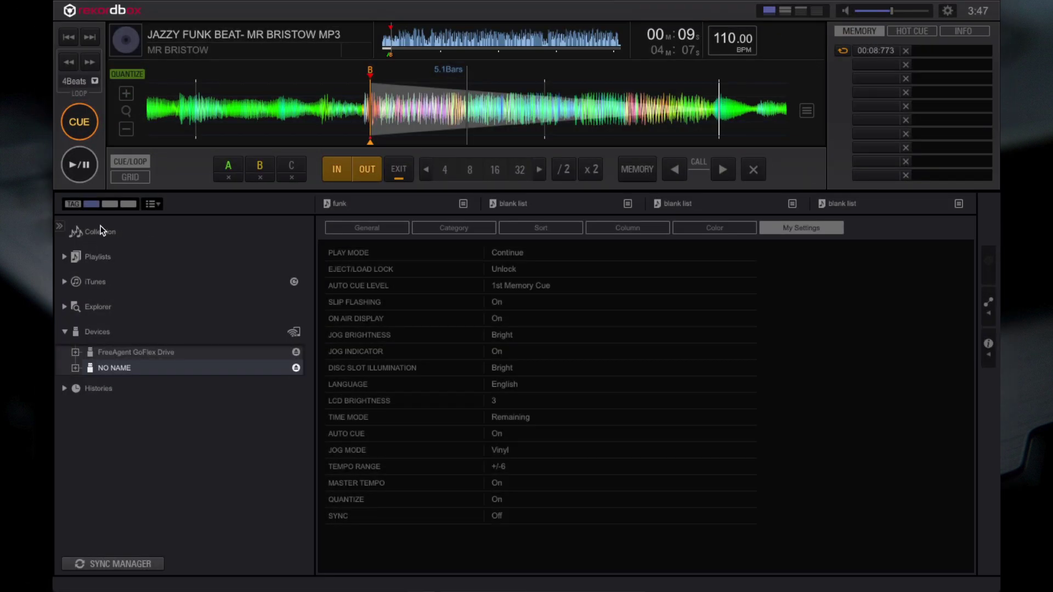
# - Select Collection, review the Analysis page in Preferences with Key Analysis left unticked, and close it
pyautogui.click(98, 232)
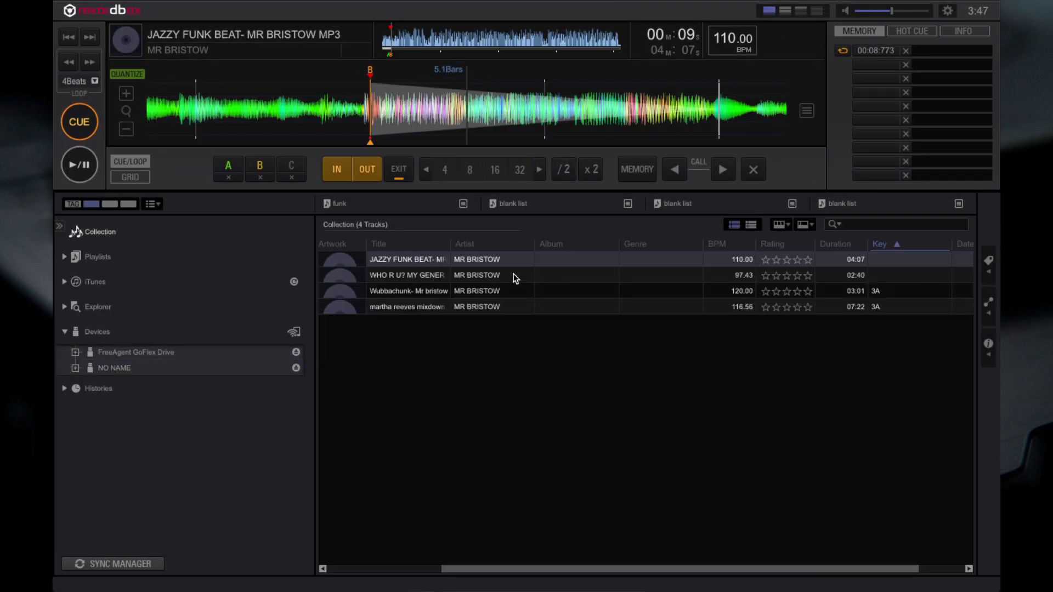
pyautogui.click(948, 11)
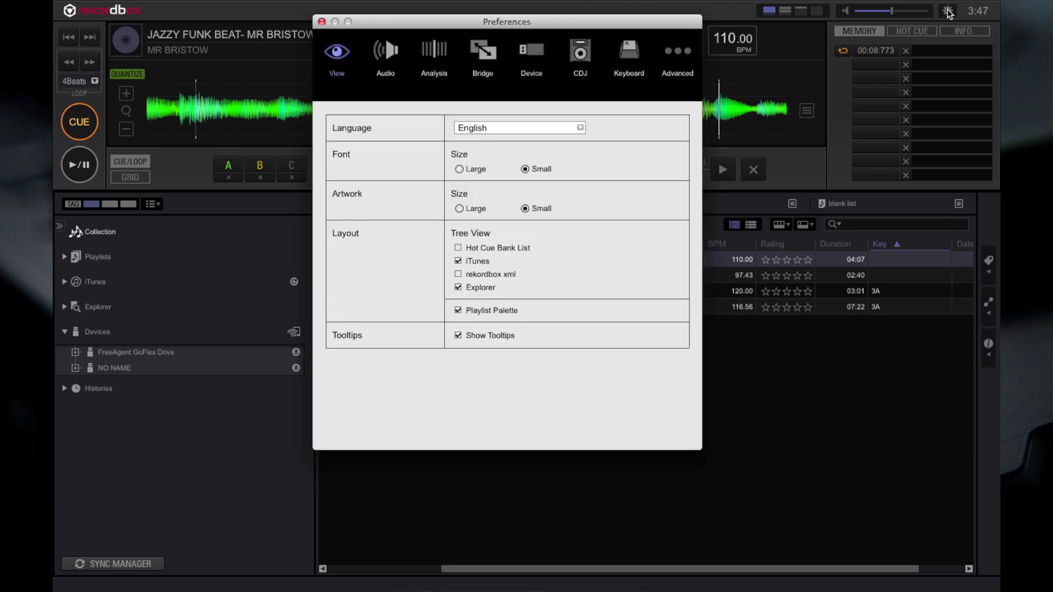
pyautogui.click(434, 55)
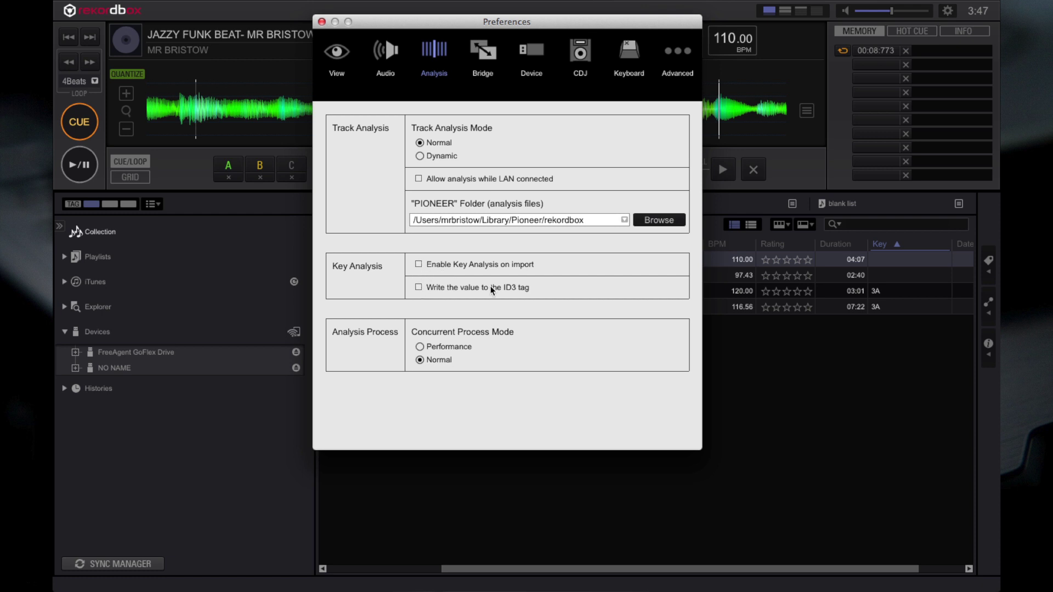
pyautogui.click(322, 22)
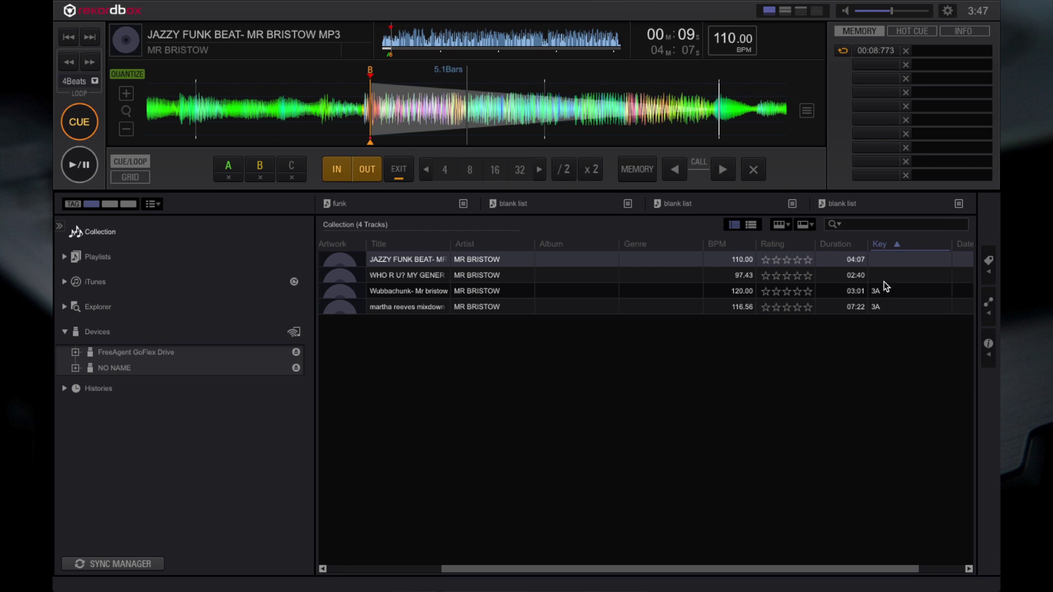
# - Run Analyze Keys on the two selected tracks that have no key, so both show Bb
pyautogui.keyDown('shift'); pyautogui.click(655, 275); pyautogui.keyUp('shift')
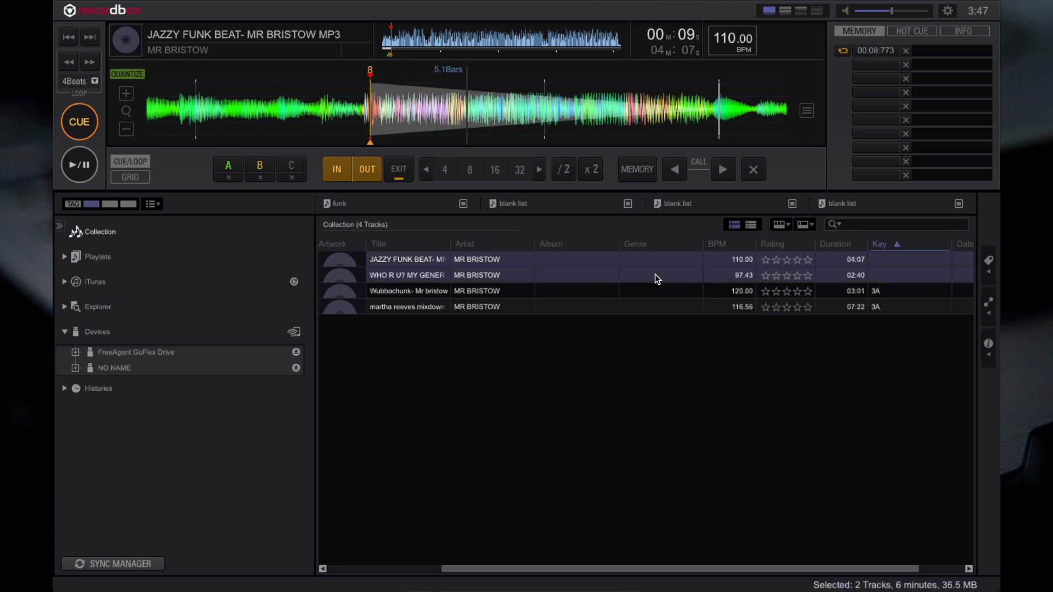
pyautogui.rightClick(650, 274)
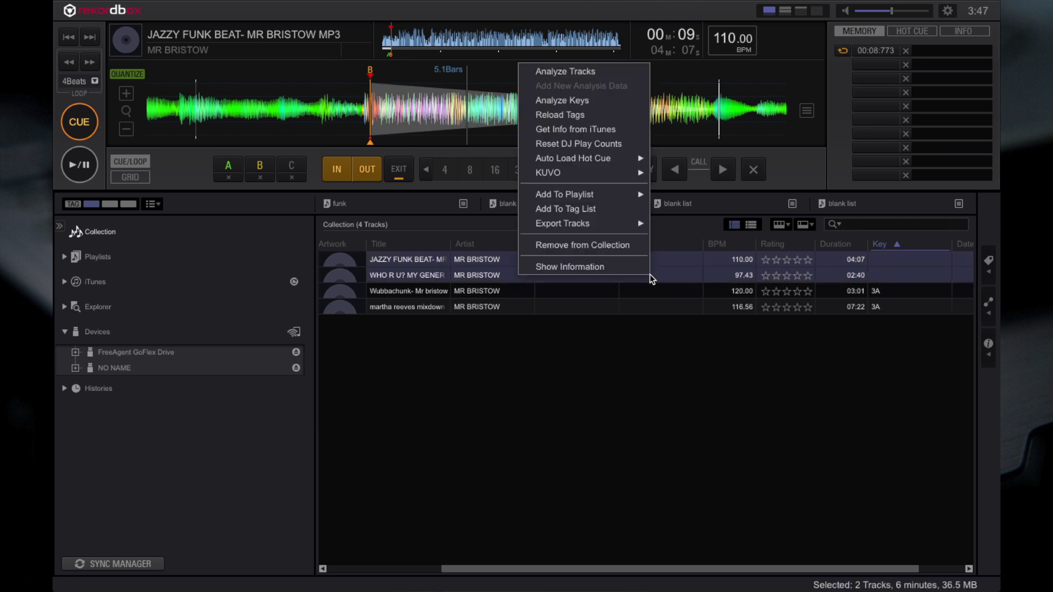
pyautogui.click(593, 100)
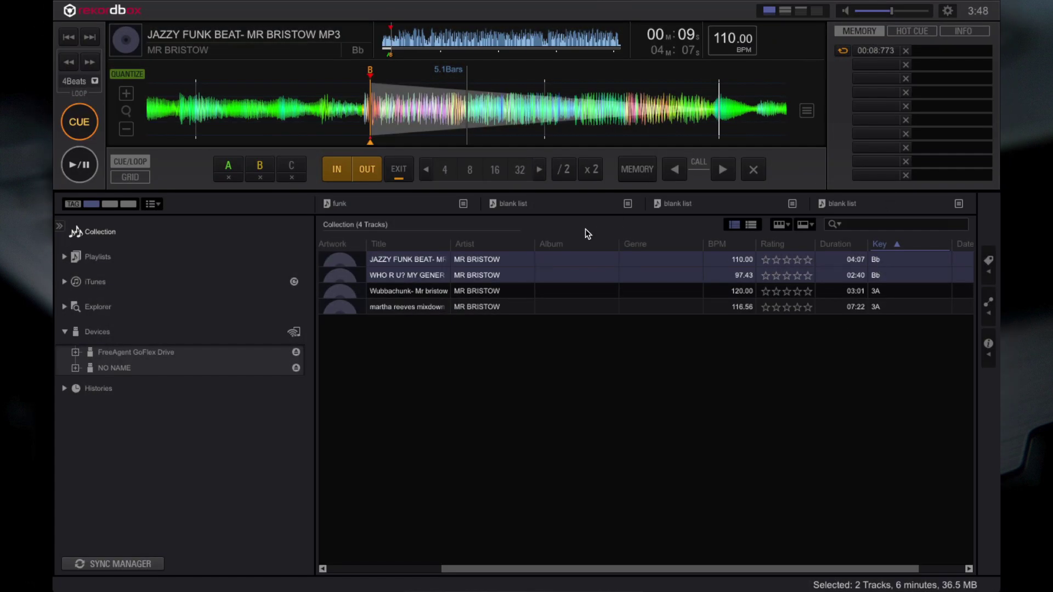
# - Set the NO NAME device's default right column to KEY, then update its collection
pyautogui.click(113, 369)
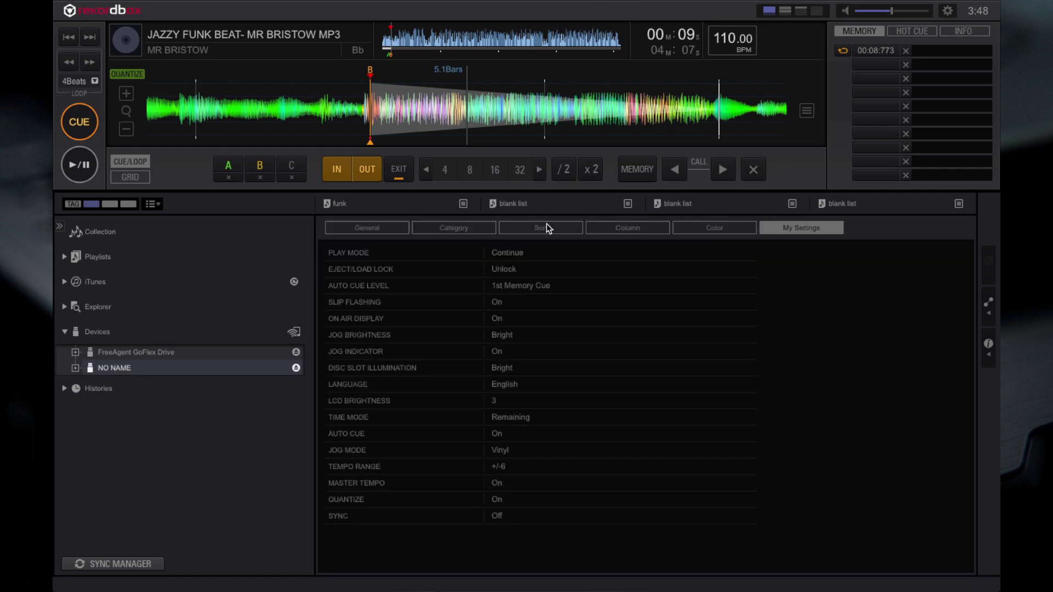
pyautogui.click(634, 228)
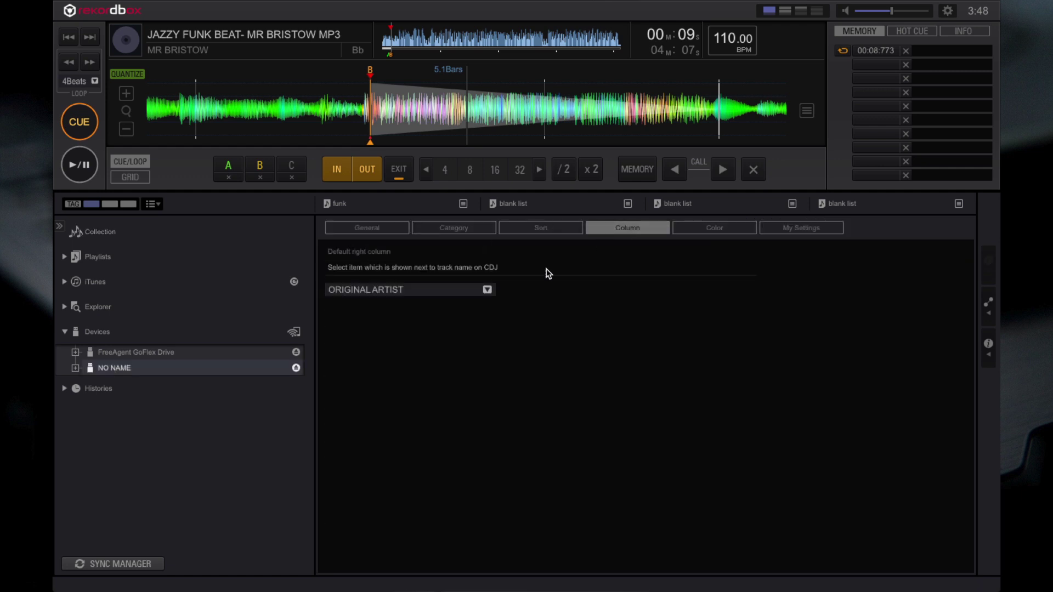
pyautogui.click(391, 292)
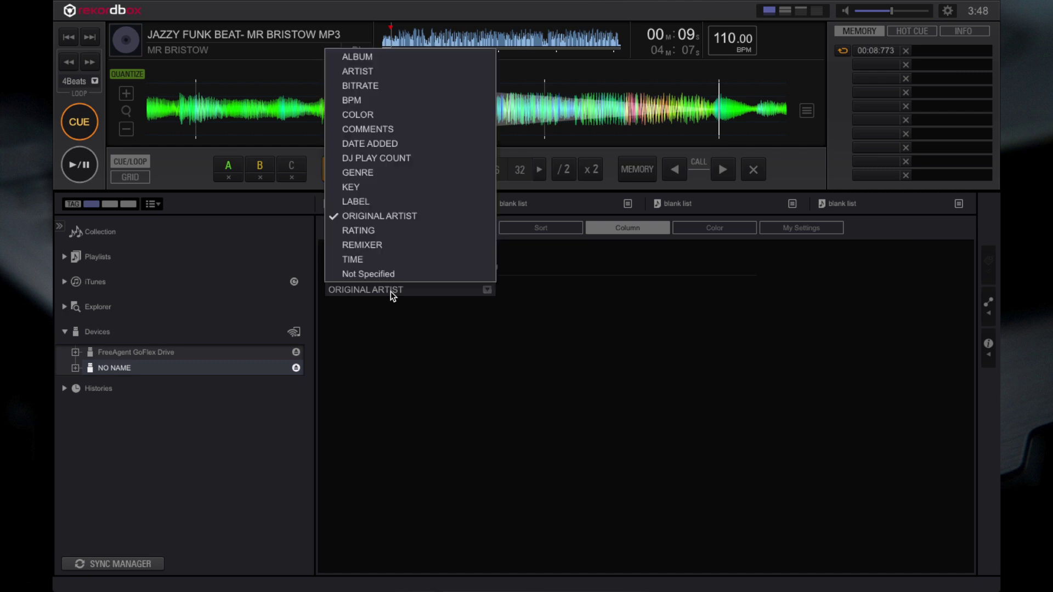
pyautogui.click(367, 189)
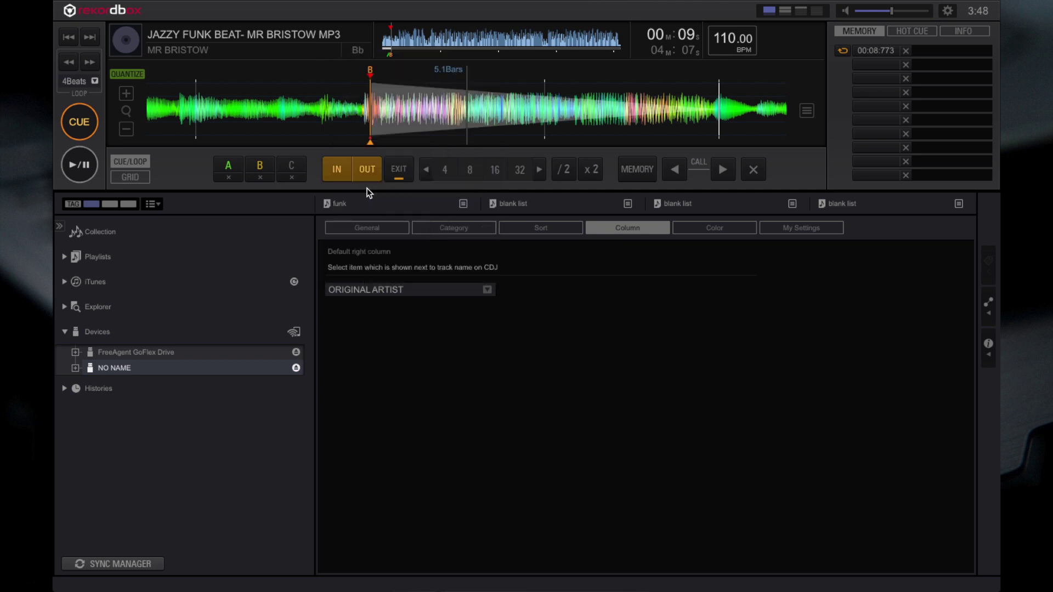
pyautogui.rightClick(126, 368)
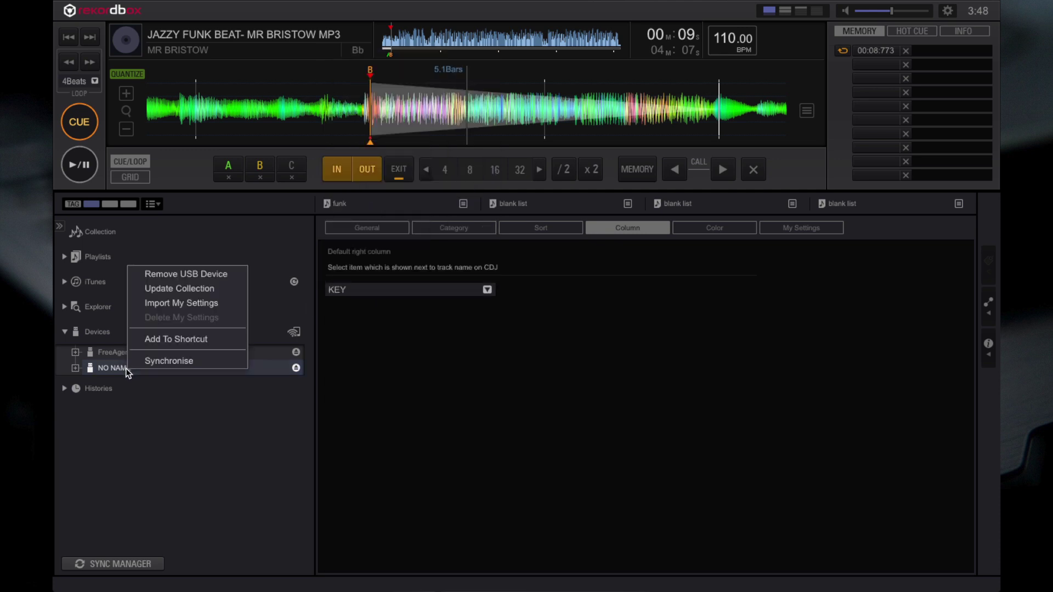
pyautogui.click(176, 291)
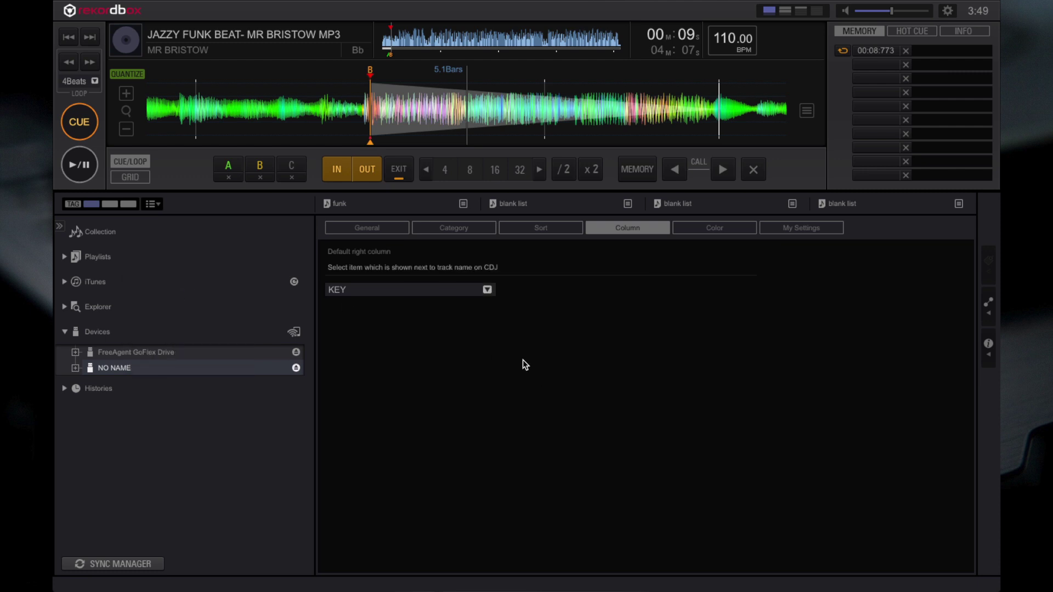